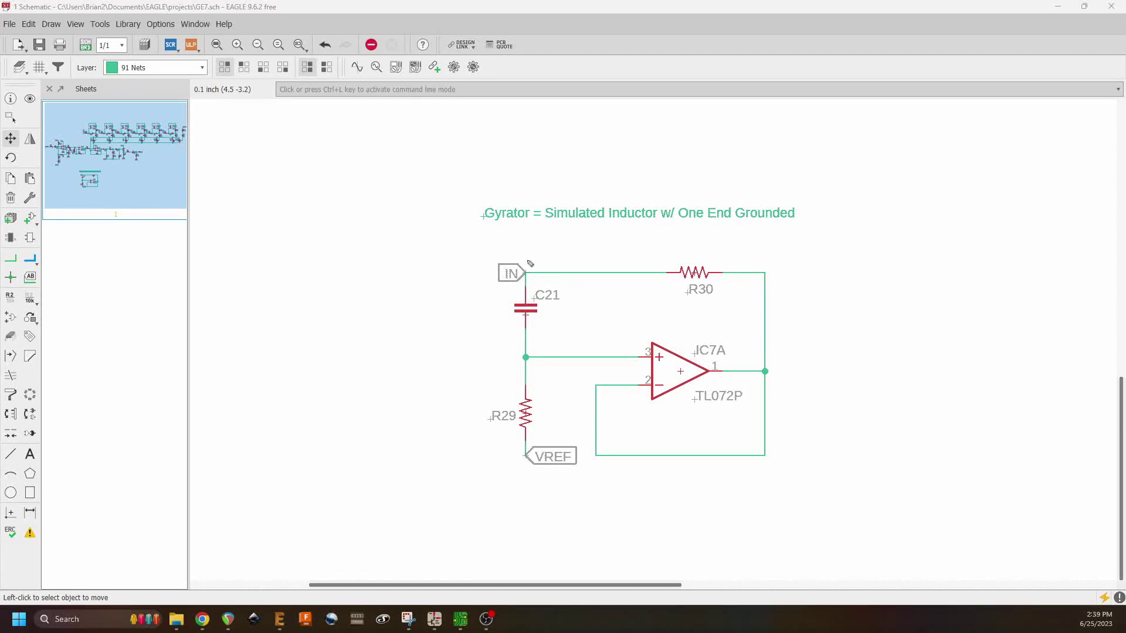
pyautogui.moveTo(501, 246)
pyautogui.mouseDown()
pyautogui.moveTo(487, 260)
pyautogui.moveTo(506, 243)
pyautogui.moveTo(491, 253)
pyautogui.mouseUp()
pyautogui.moveTo(493, 293)
pyautogui.mouseDown()
pyautogui.moveTo(500, 350)
pyautogui.moveTo(639, 350)
pyautogui.mouseUp()
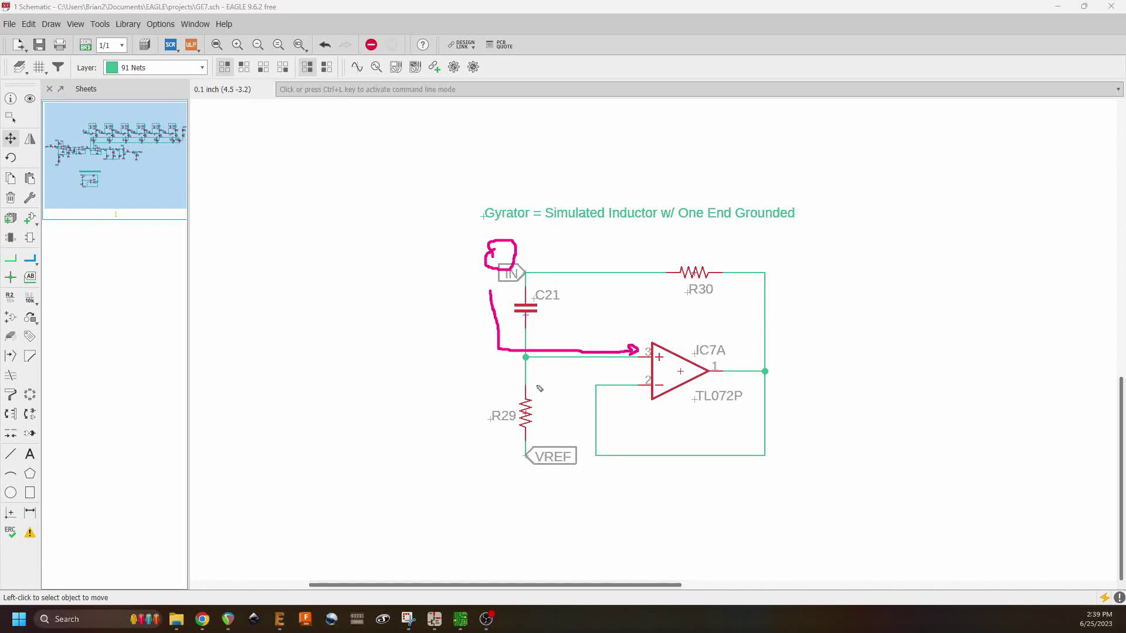
pyautogui.moveTo(537, 383); pyautogui.dragTo(545, 430)
pyautogui.moveTo(682, 338)
pyautogui.mouseDown()
pyautogui.moveTo(718, 342)
pyautogui.moveTo(733, 319)
pyautogui.moveTo(611, 303)
pyautogui.mouseUp()
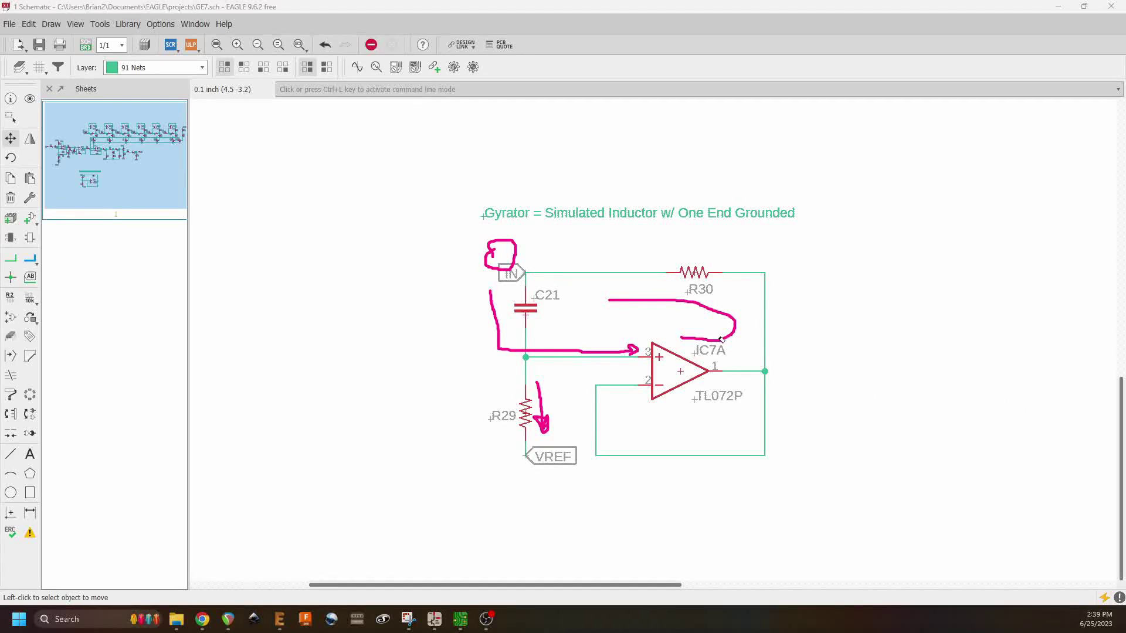
pyautogui.hotkey('ctrl', 'z')
pyautogui.click(512, 264)
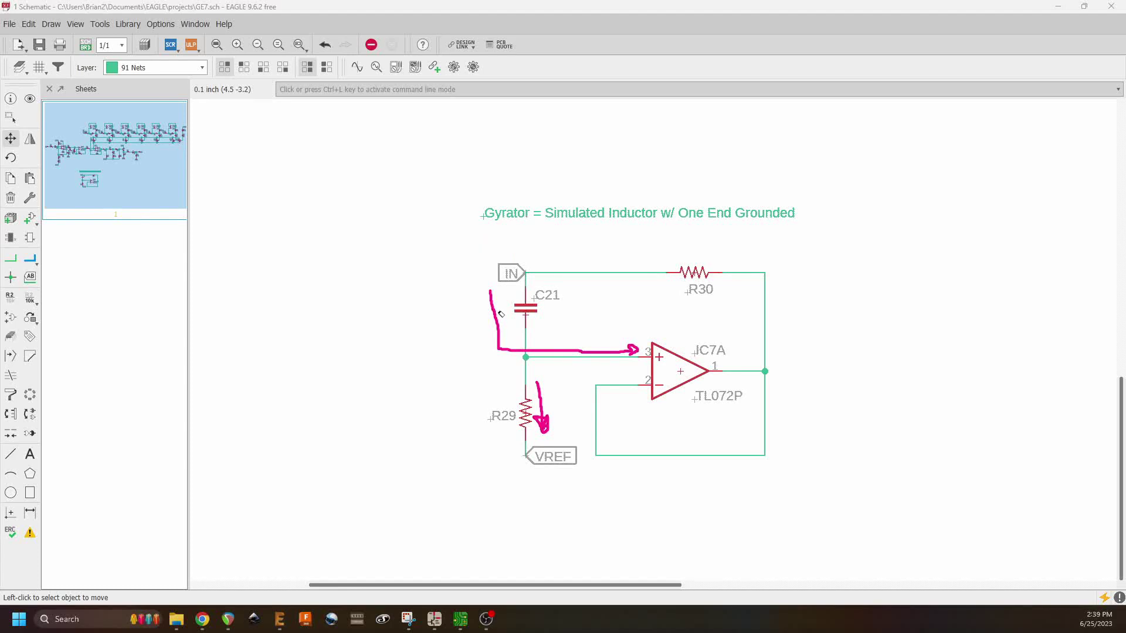
pyautogui.click(521, 350)
pyautogui.click(544, 399)
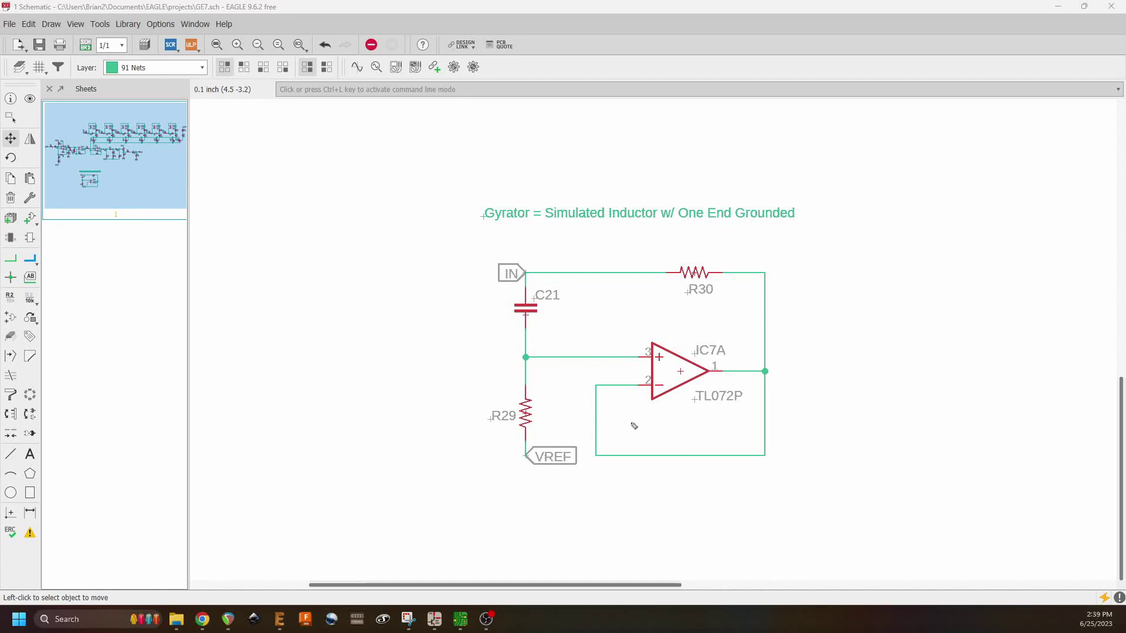
# Step: Erase the stray mark beside R29 and pan to the R1, C1, IC1A input stage with VREF
pyautogui.moveTo(539, 400); pyautogui.dragTo(543, 436)
pyautogui.click(543, 426)
pyautogui.moveTo(434, 227); pyautogui.dragTo(859, 574)
pyautogui.moveTo(899, 301); pyautogui.dragTo(742, 349)
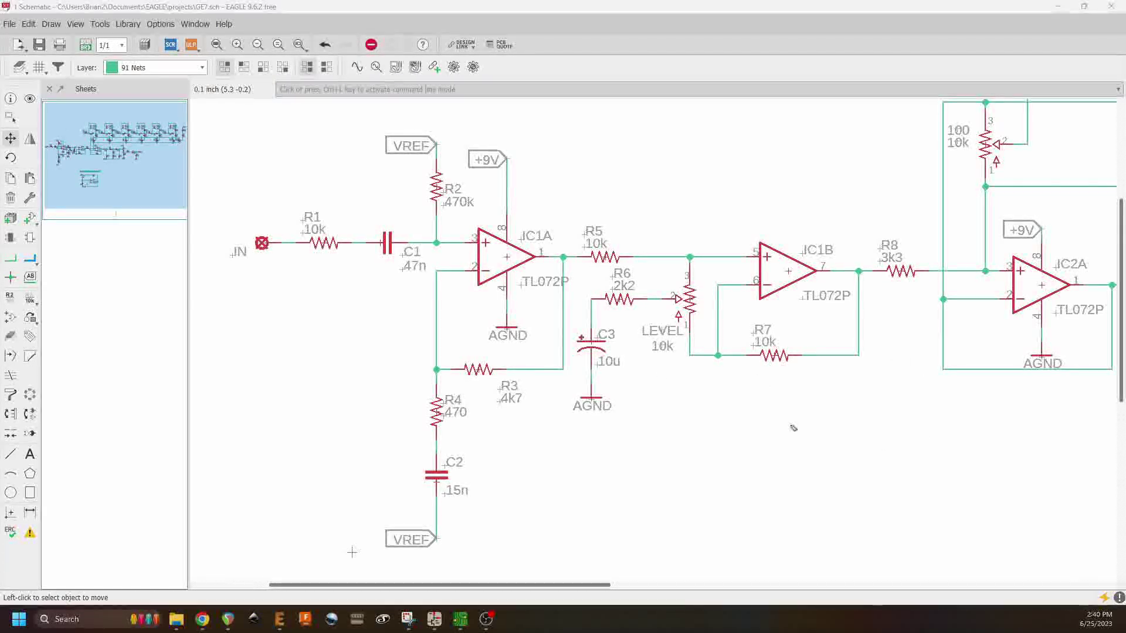
pyautogui.moveTo(296, 264); pyautogui.dragTo(401, 264)
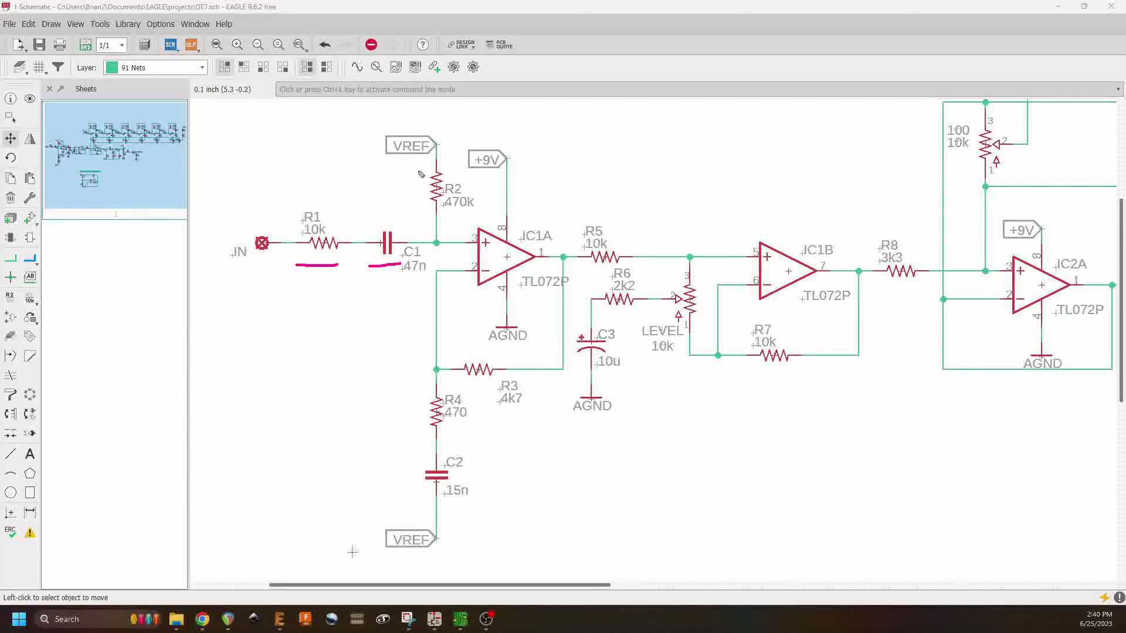
pyautogui.moveTo(418, 164); pyautogui.dragTo(420, 199)
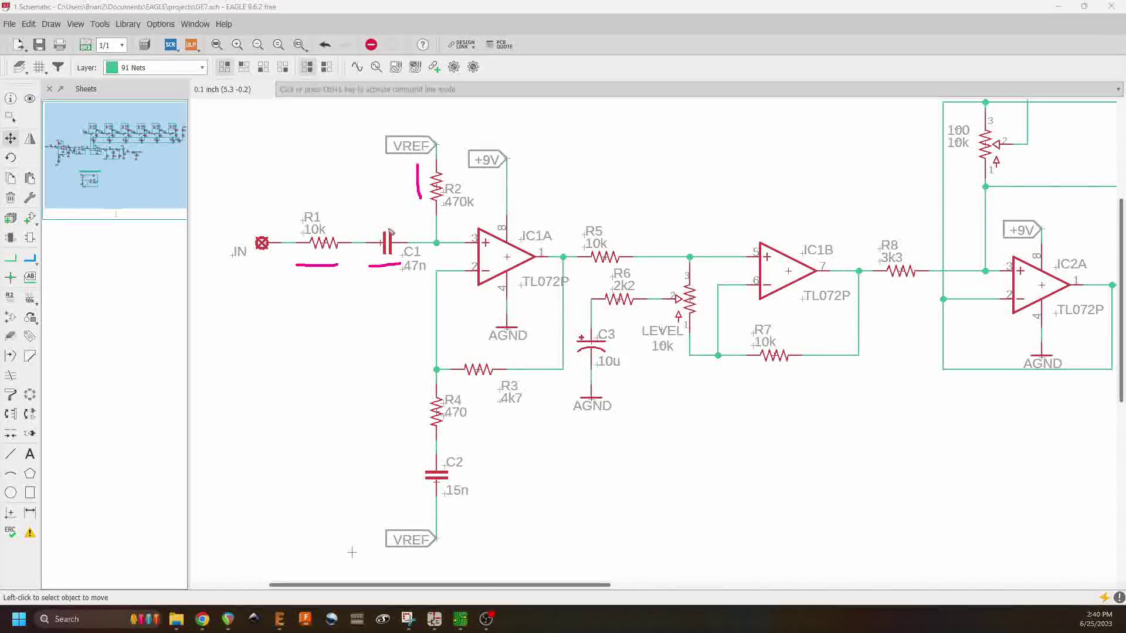
pyautogui.moveTo(382, 222)
pyautogui.mouseDown()
pyautogui.moveTo(424, 214)
pyautogui.moveTo(426, 189)
pyautogui.mouseUp()
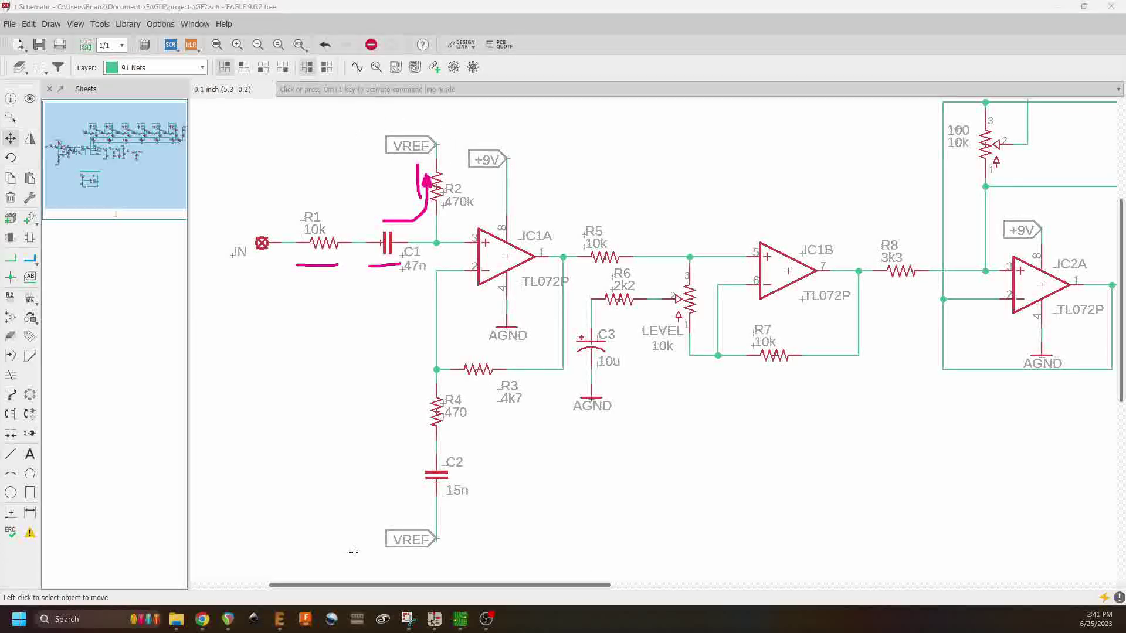
pyautogui.moveTo(422, 195); pyautogui.dragTo(425, 181)
pyautogui.click(425, 202)
pyautogui.click(382, 265)
pyautogui.click(317, 265)
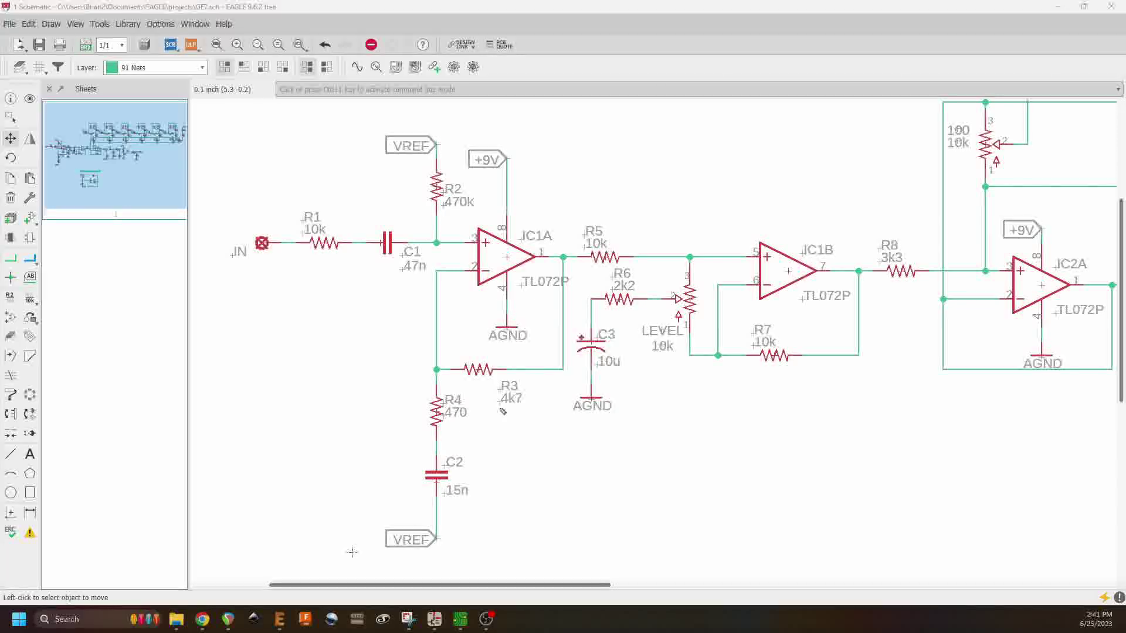
pyautogui.moveTo(498, 408); pyautogui.dragTo(522, 406)
pyautogui.moveTo(446, 419); pyautogui.dragTo(467, 423)
pyautogui.moveTo(491, 384)
pyautogui.mouseDown()
pyautogui.moveTo(476, 386)
pyautogui.moveTo(480, 473)
pyautogui.moveTo(466, 486)
pyautogui.moveTo(458, 468)
pyautogui.moveTo(481, 470)
pyautogui.mouseUp()
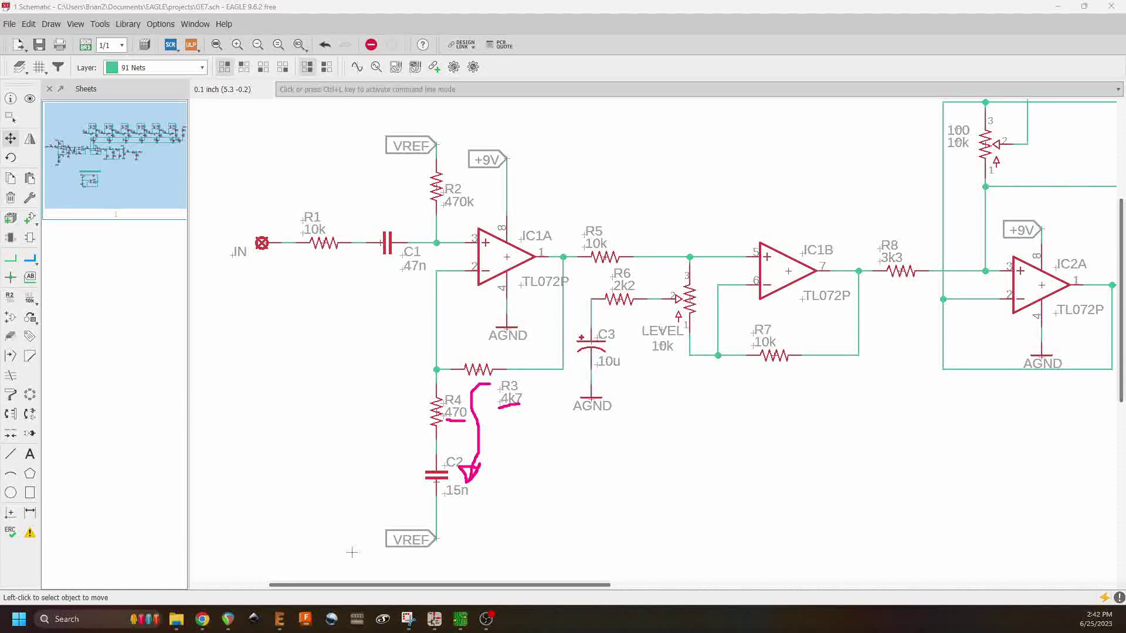
pyautogui.click(508, 406)
pyautogui.click(477, 420)
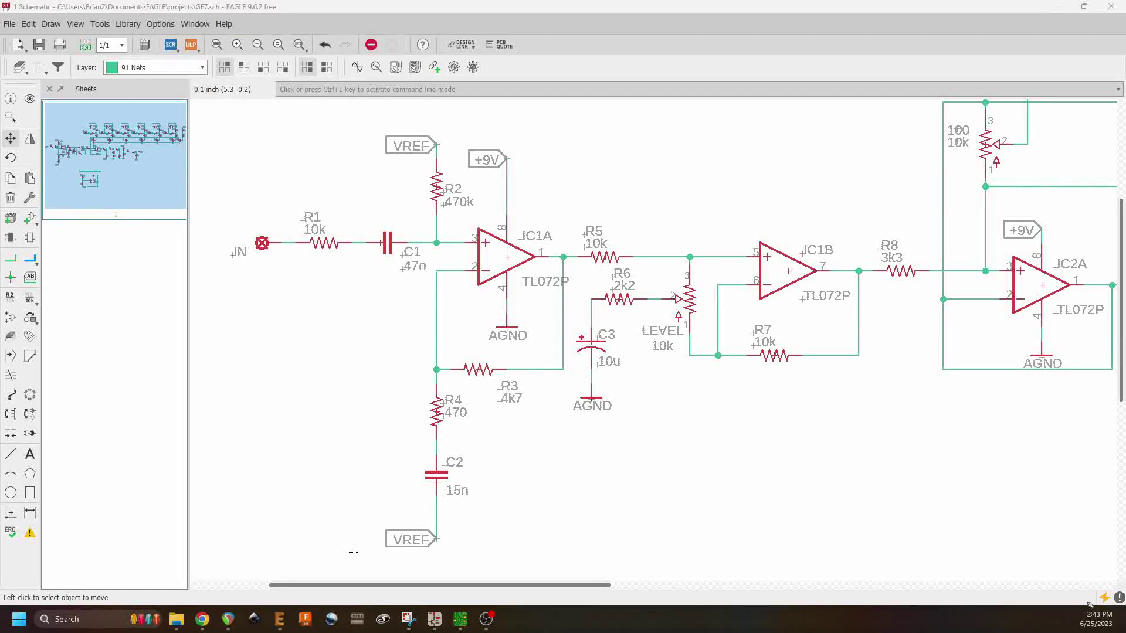
pyautogui.moveTo(825, 280)
pyautogui.mouseDown()
pyautogui.moveTo(863, 292)
pyautogui.moveTo(812, 330)
pyautogui.moveTo(756, 330)
pyautogui.moveTo(765, 346)
pyautogui.mouseUp()
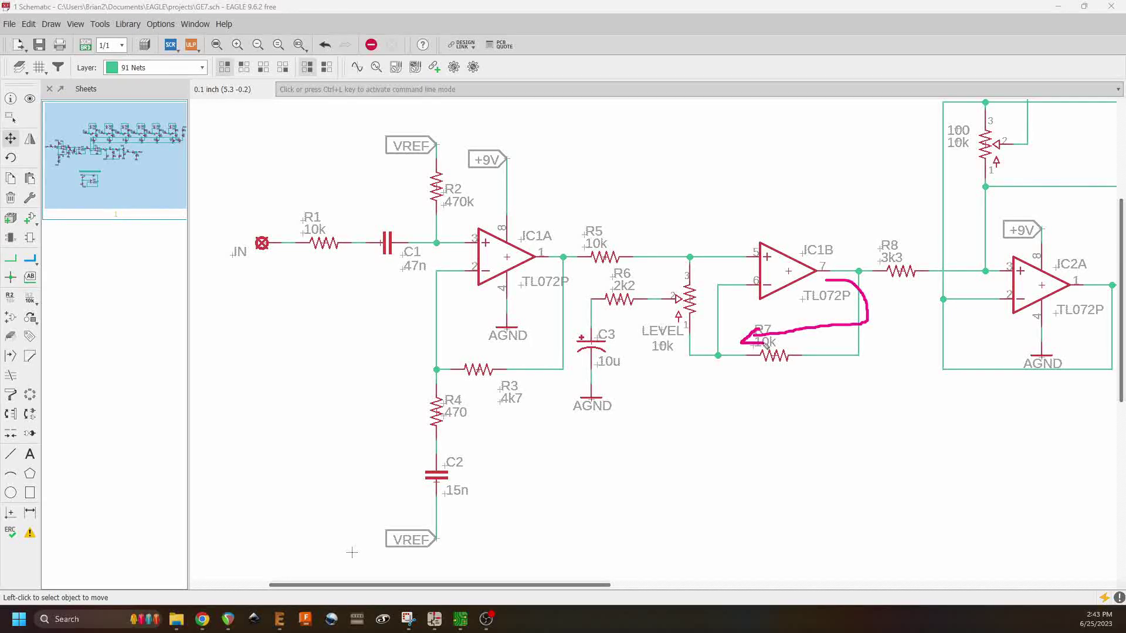
pyautogui.moveTo(718, 356)
pyautogui.mouseDown()
pyautogui.moveTo(692, 355)
pyautogui.moveTo(689, 307)
pyautogui.moveTo(662, 300)
pyautogui.moveTo(626, 306)
pyautogui.moveTo(610, 372)
pyautogui.mouseUp()
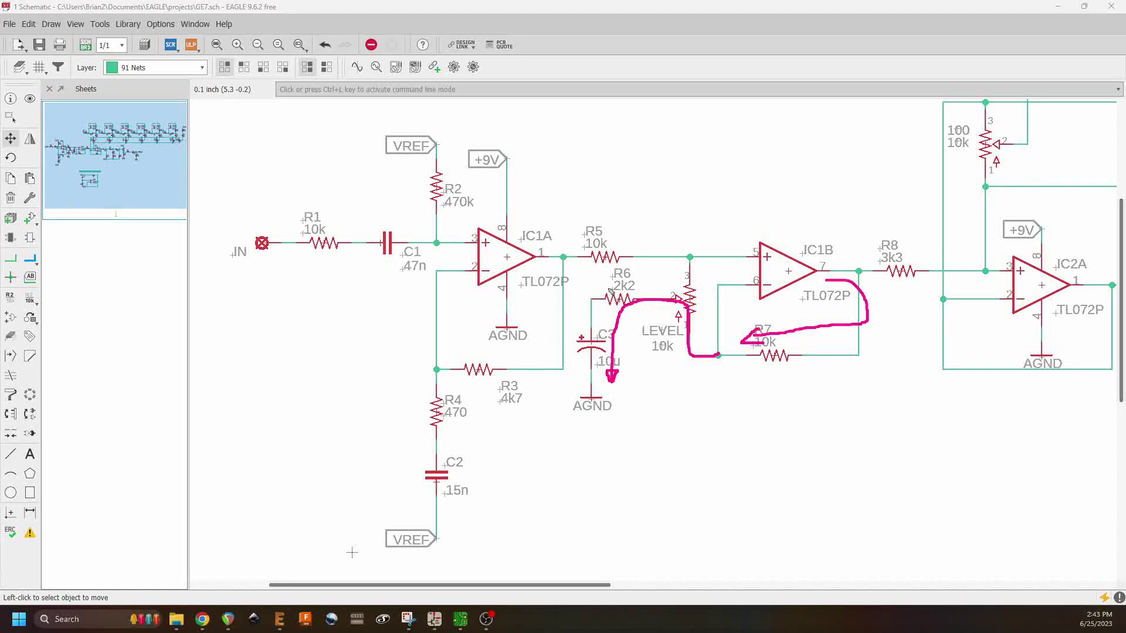
pyautogui.moveTo(604, 288); pyautogui.dragTo(645, 289)
pyautogui.click(627, 288)
pyautogui.click(616, 333)
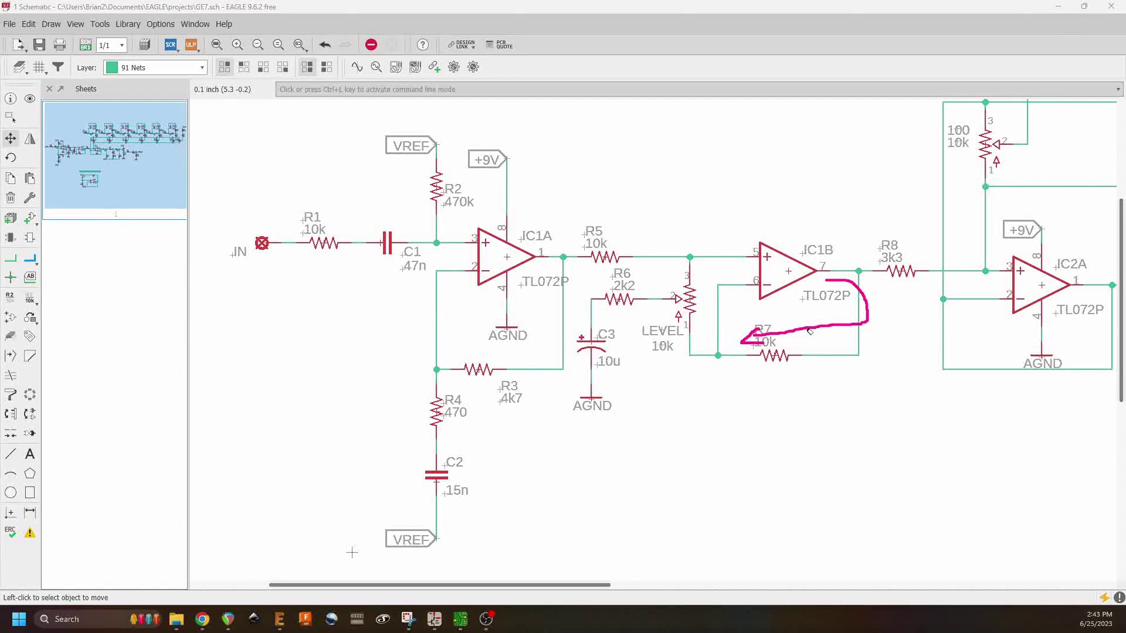
pyautogui.click(845, 326)
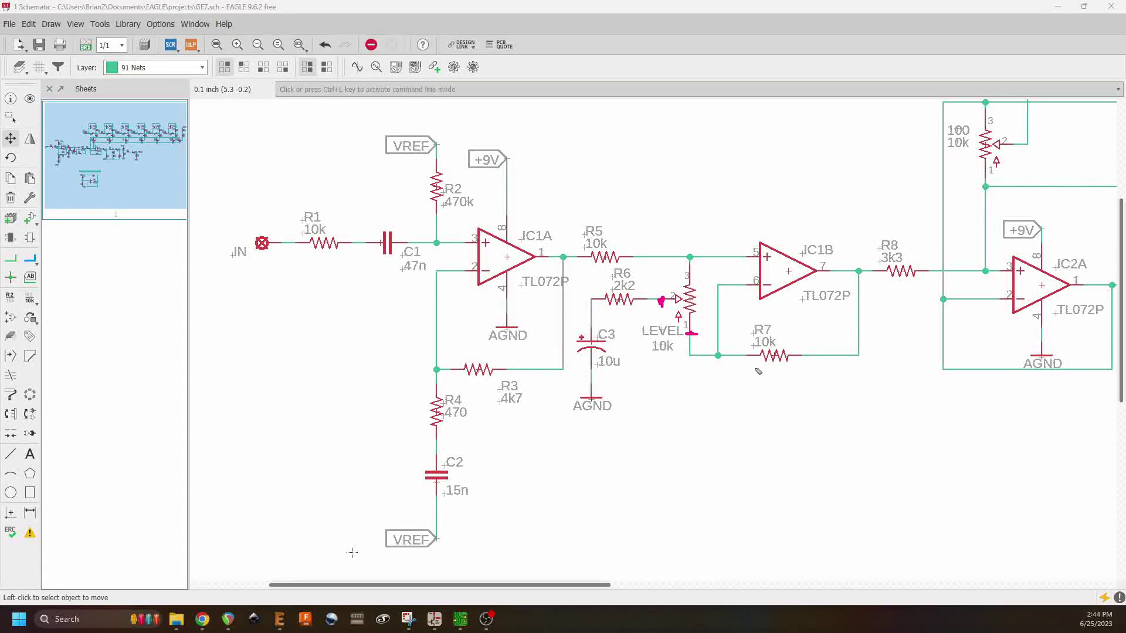
pyautogui.moveTo(748, 369); pyautogui.dragTo(800, 362)
pyautogui.moveTo(682, 326)
pyautogui.mouseDown()
pyautogui.moveTo(650, 313)
pyautogui.moveTo(628, 334)
pyautogui.moveTo(634, 371)
pyautogui.mouseUp()
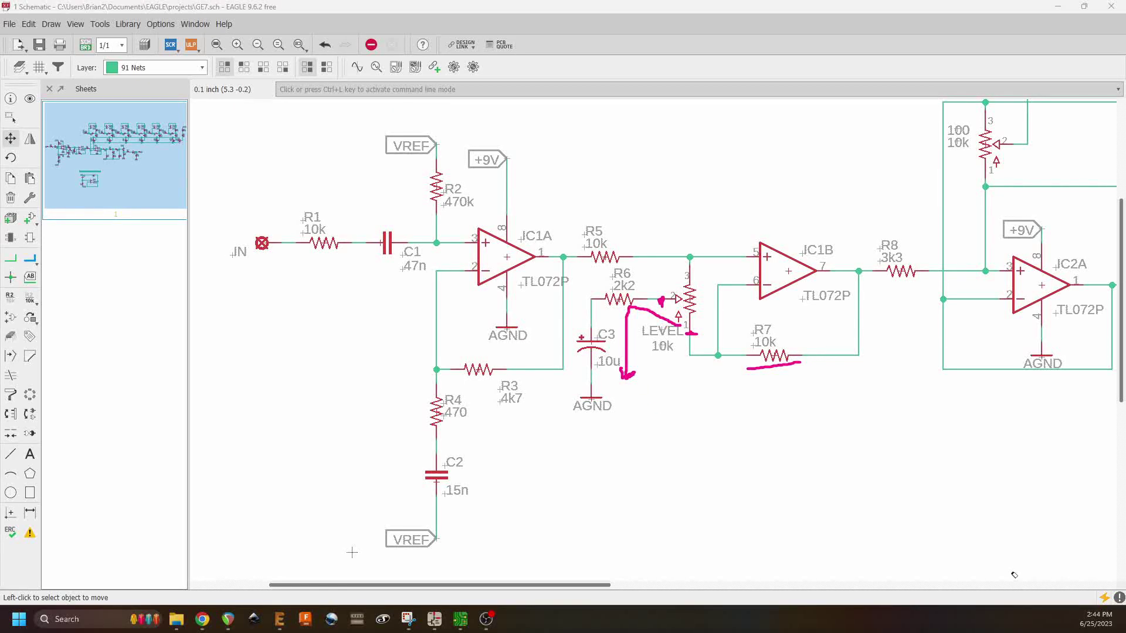
pyautogui.click(653, 314)
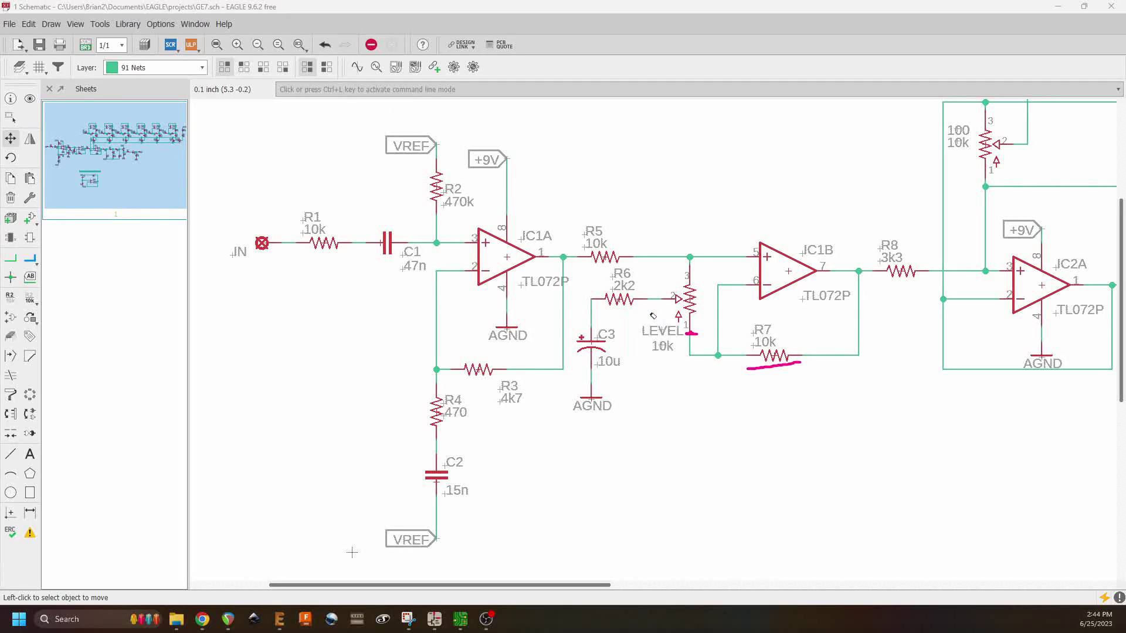
pyautogui.click(793, 367)
# Step: Pan and zoom out until the input stage, six TL072P filter stages, IC2A, Q1 and OUT all fit
pyautogui.moveTo(1030, 435); pyautogui.dragTo(554, 517)
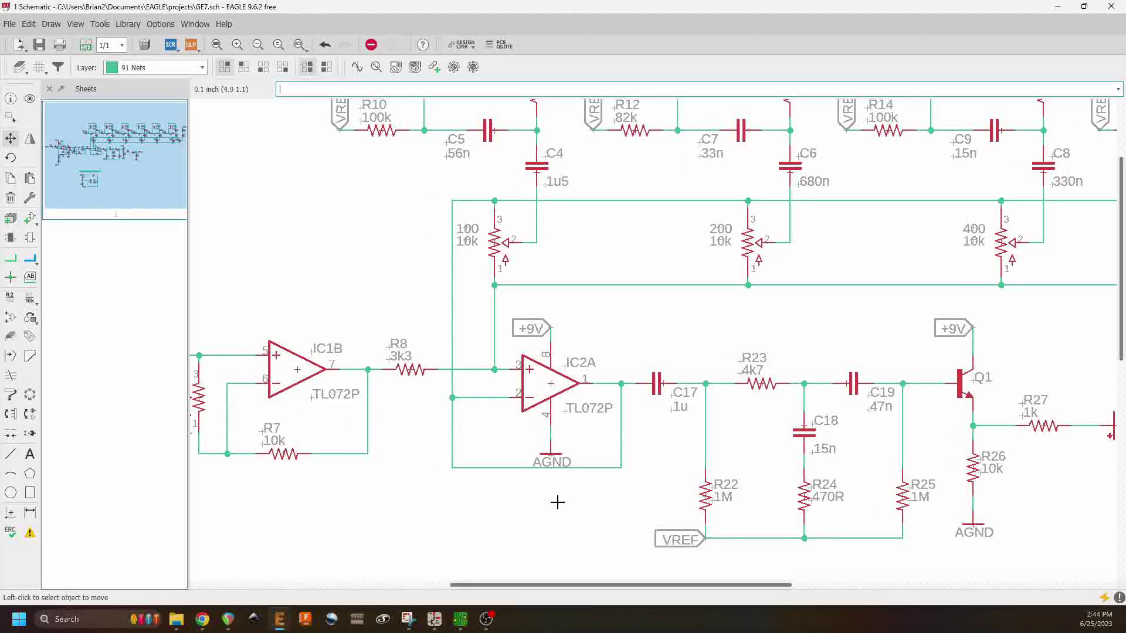
pyautogui.scroll(1, 557, 510)
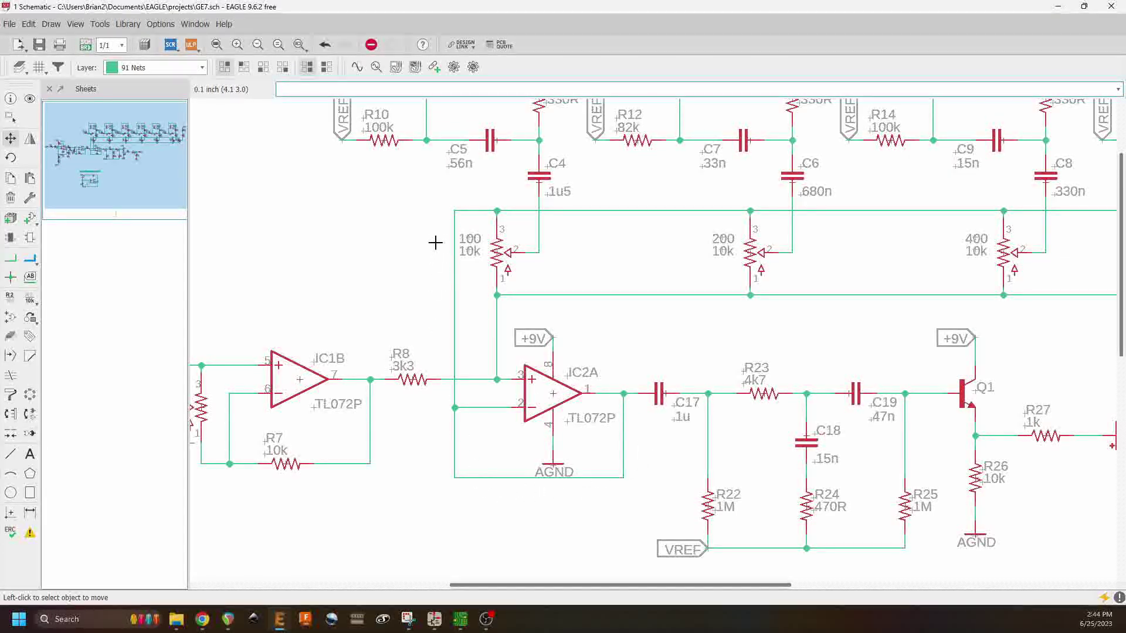
pyautogui.moveTo(589, 229); pyautogui.dragTo(508, 405)
pyautogui.scroll(-5, 508, 404)
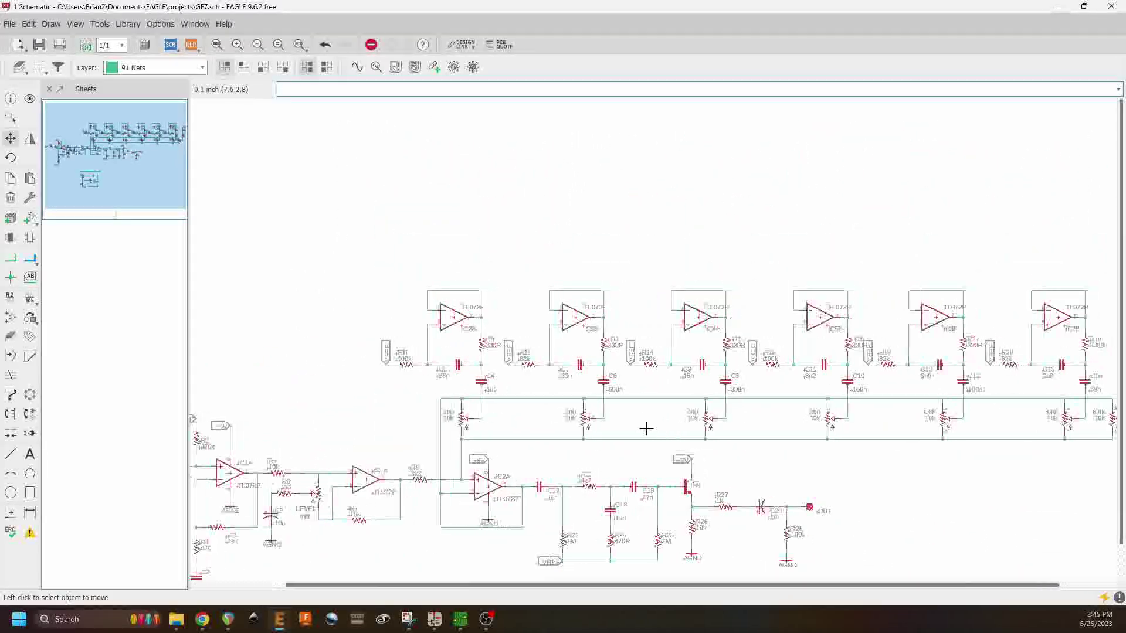
pyautogui.moveTo(564, 429); pyautogui.dragTo(574, 429)
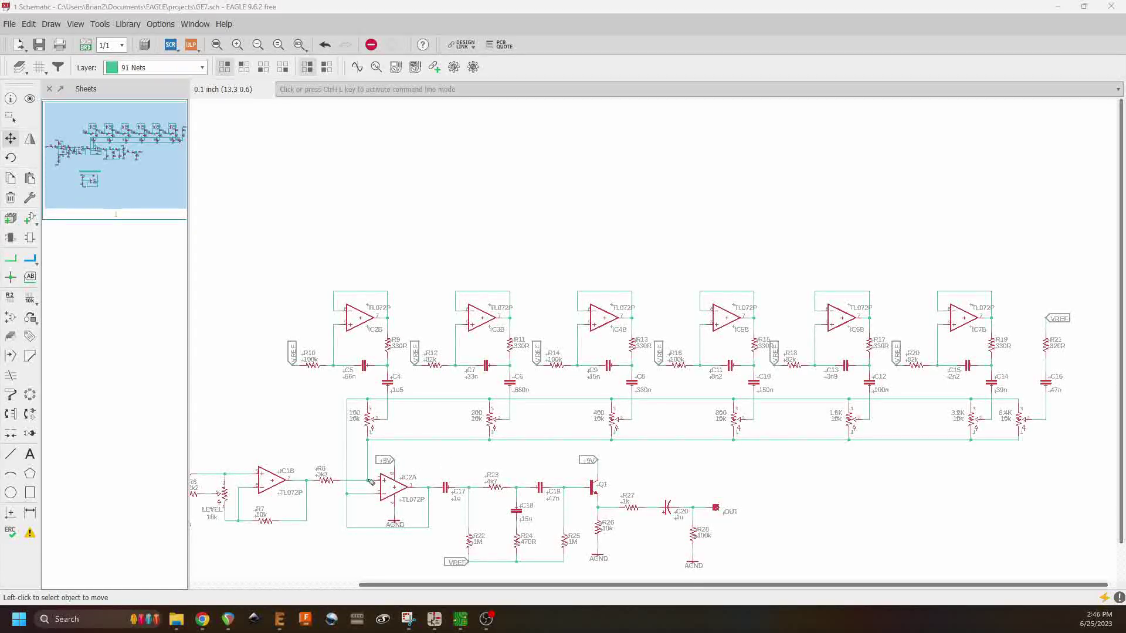
pyautogui.click(368, 464)
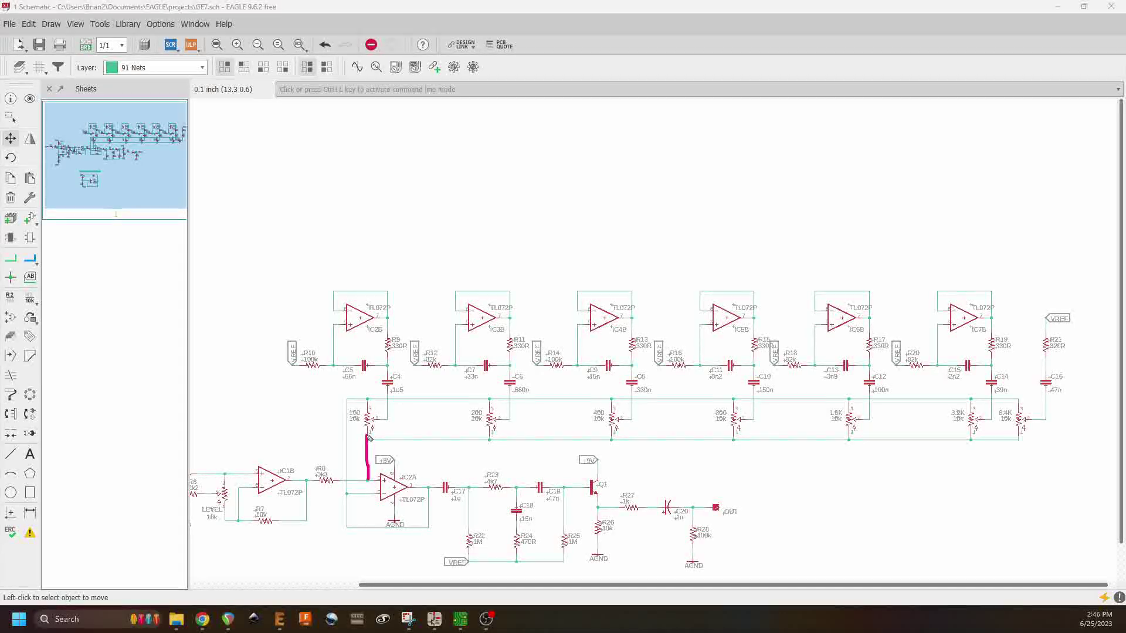
pyautogui.moveTo(369, 438); pyautogui.dragTo(1023, 441)
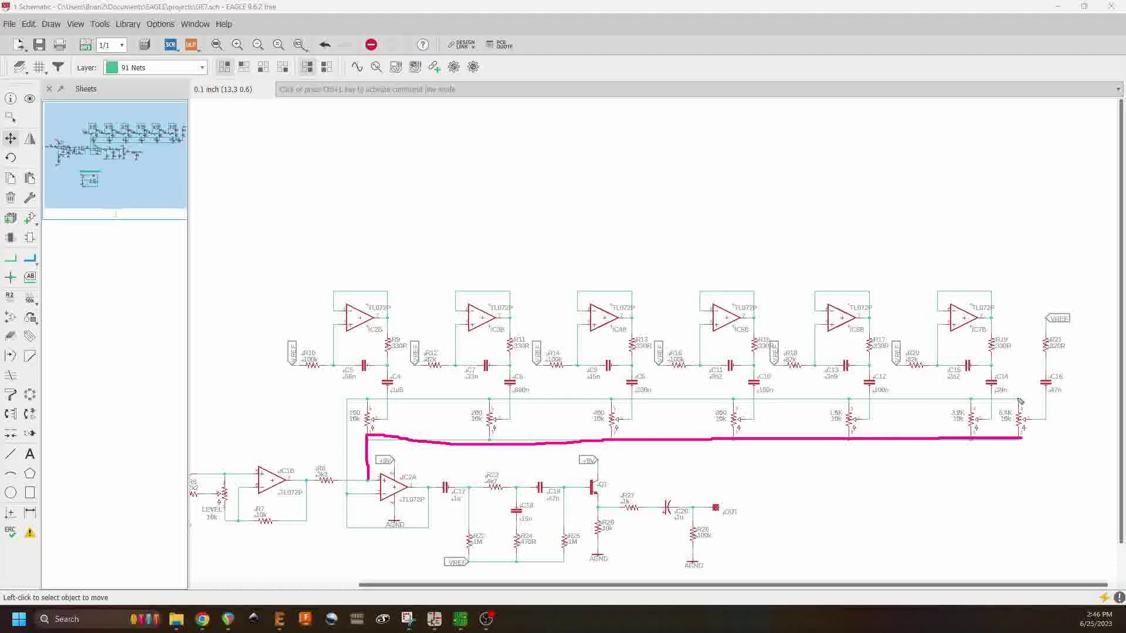
pyautogui.moveTo(1019, 398)
pyautogui.mouseDown()
pyautogui.moveTo(399, 405)
pyautogui.moveTo(344, 422)
pyautogui.moveTo(349, 475)
pyautogui.moveTo(373, 505)
pyautogui.mouseUp()
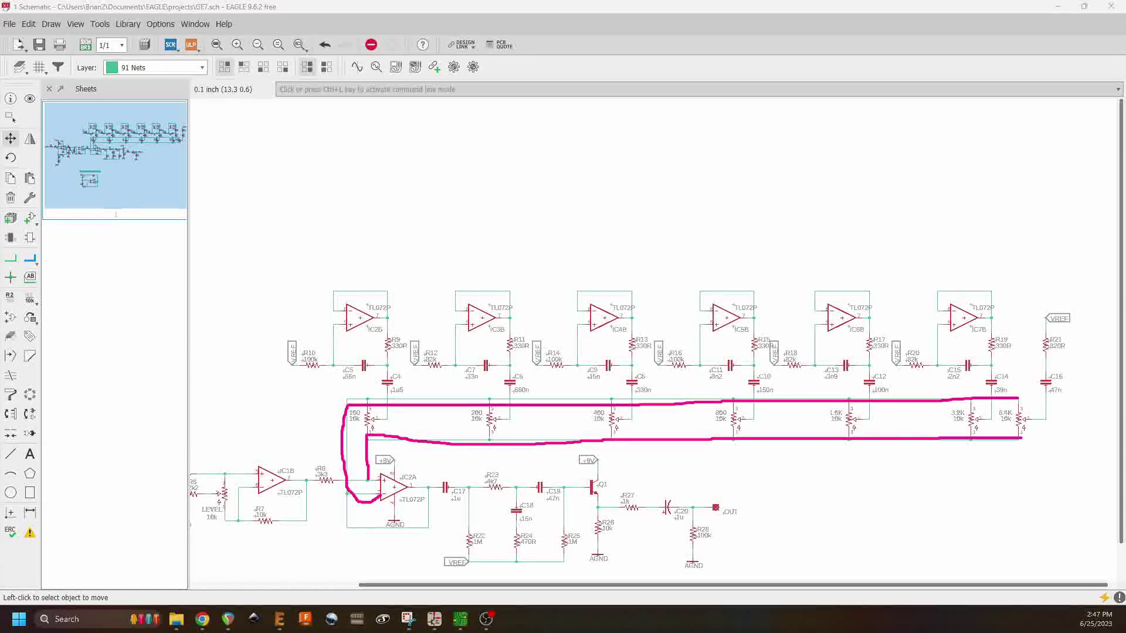
pyautogui.click(942, 402)
pyautogui.click(936, 438)
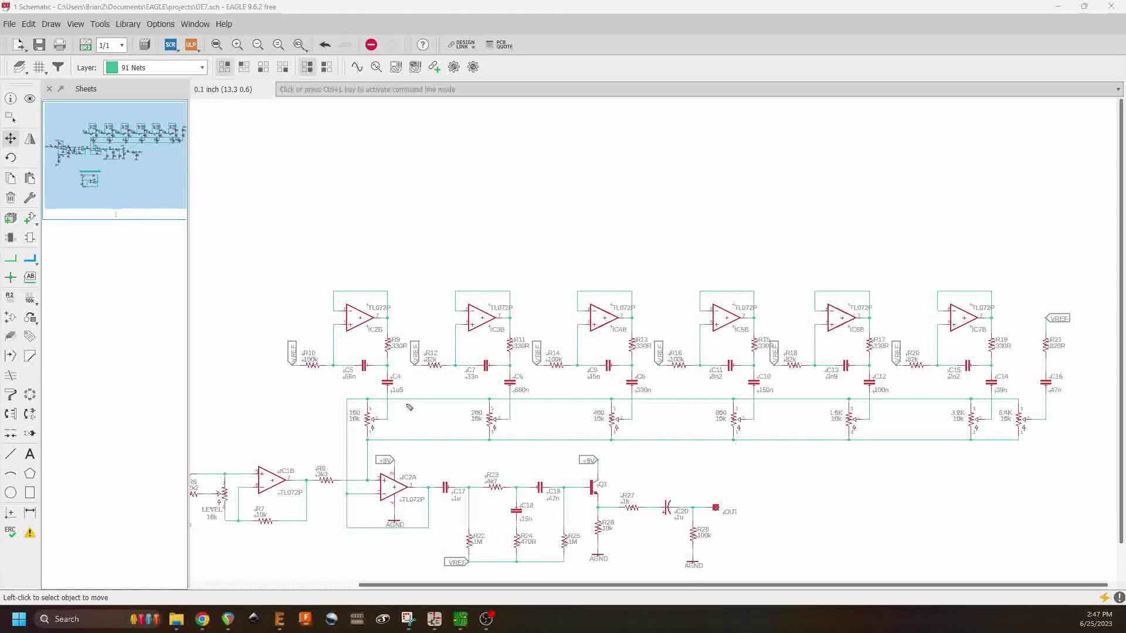
# Step: Circle C4 (1u5) and outline the first band-filter stage around IC2B in magenta
pyautogui.moveTo(379, 399)
pyautogui.mouseDown()
pyautogui.moveTo(413, 397)
pyautogui.moveTo(410, 372)
pyautogui.moveTo(377, 370)
pyautogui.moveTo(380, 392)
pyautogui.mouseUp()
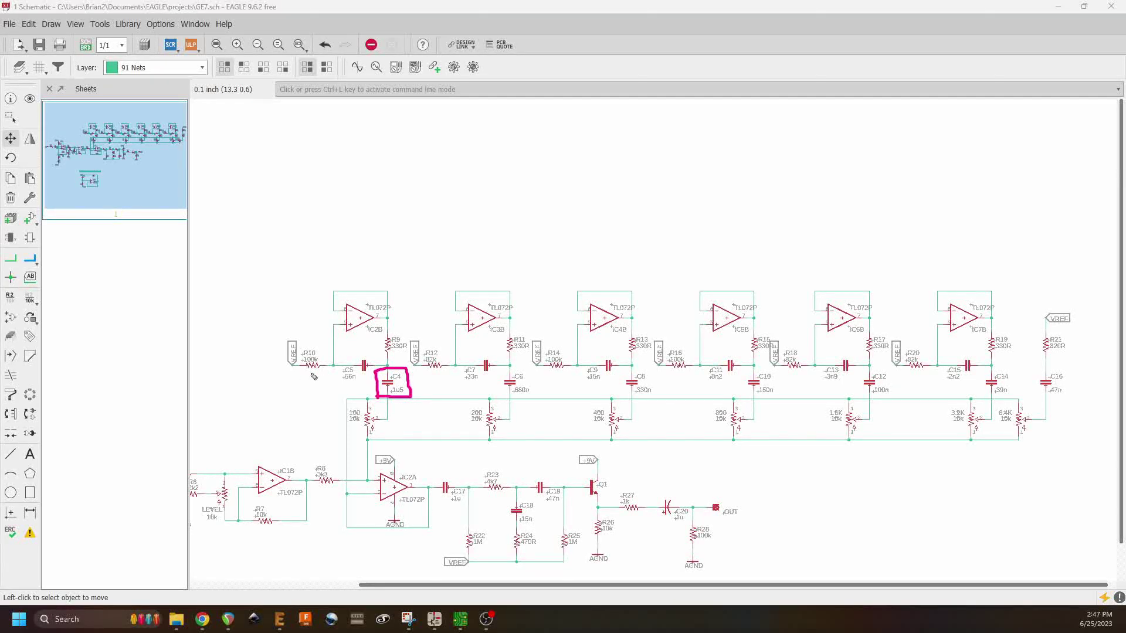
pyautogui.moveTo(293, 377)
pyautogui.mouseDown()
pyautogui.moveTo(407, 369)
pyautogui.moveTo(406, 317)
pyautogui.mouseUp()
pyautogui.moveTo(402, 277)
pyautogui.mouseDown()
pyautogui.moveTo(291, 281)
pyautogui.moveTo(293, 346)
pyautogui.mouseUp()
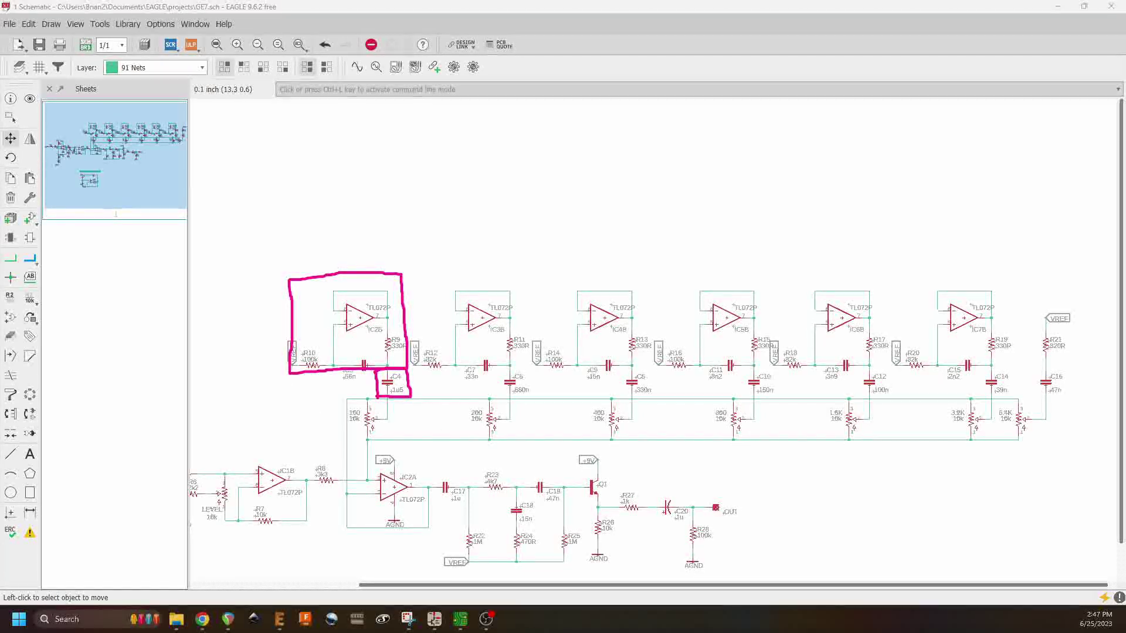
pyautogui.click(897, 480)
# Step: Zoom out and nudge the view so the clean filter row and output stage show
pyautogui.scroll(-10, 833, 434)
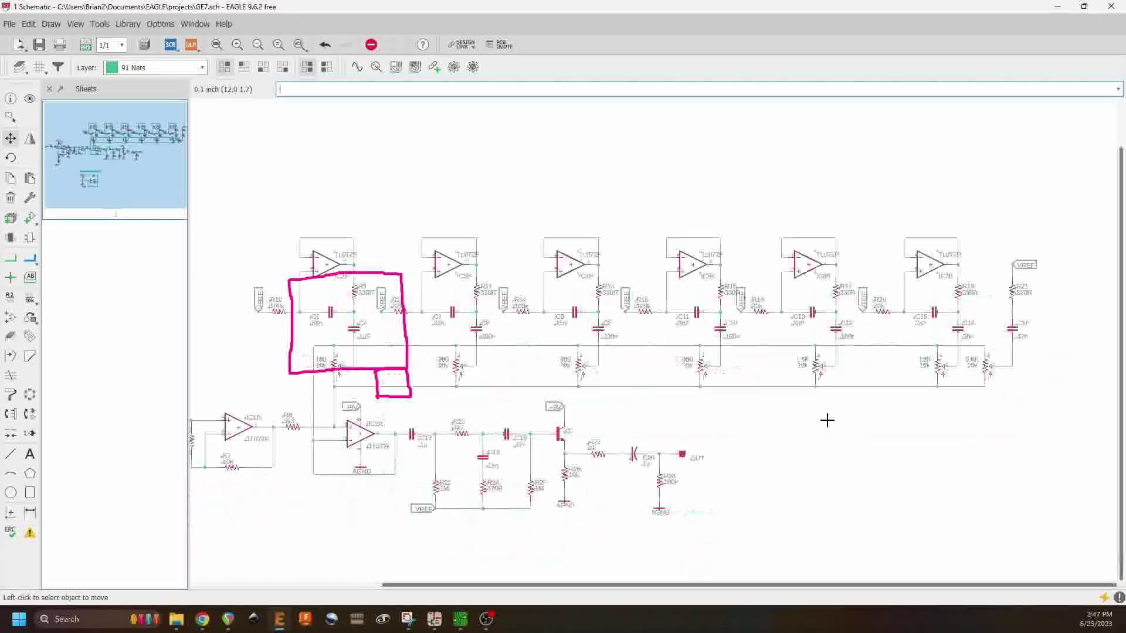
pyautogui.moveTo(890, 109); pyautogui.dragTo(879, 504)
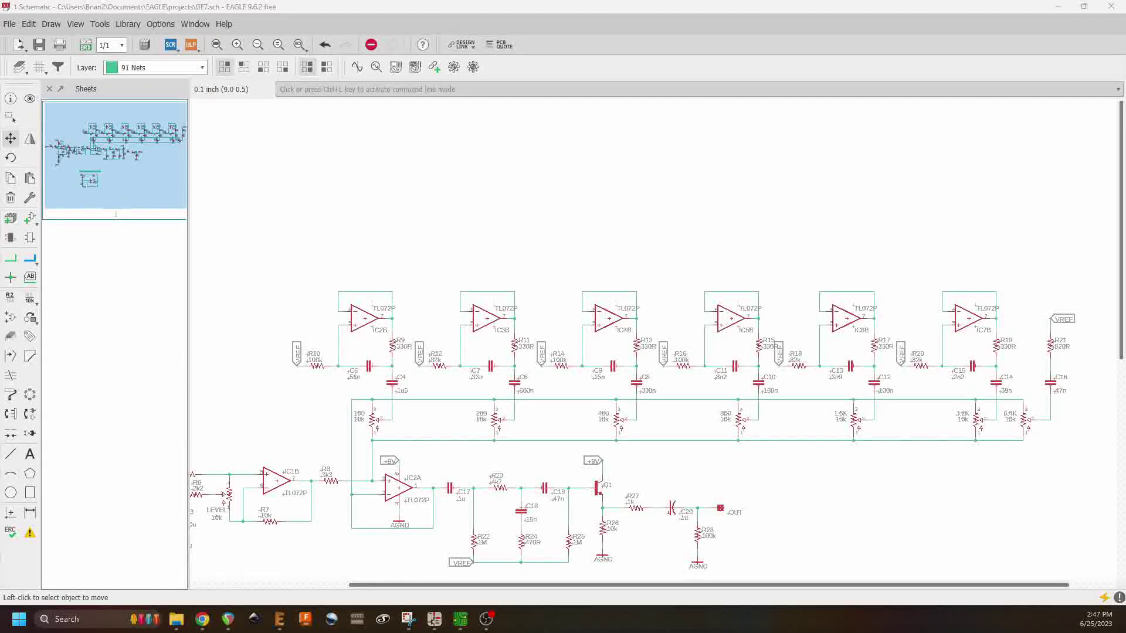
pyautogui.moveTo(412, 278)
pyautogui.mouseDown()
pyautogui.moveTo(286, 280)
pyautogui.moveTo(268, 301)
pyautogui.moveTo(307, 407)
pyautogui.moveTo(459, 409)
pyautogui.moveTo(408, 375)
pyautogui.moveTo(406, 283)
pyautogui.mouseUp()
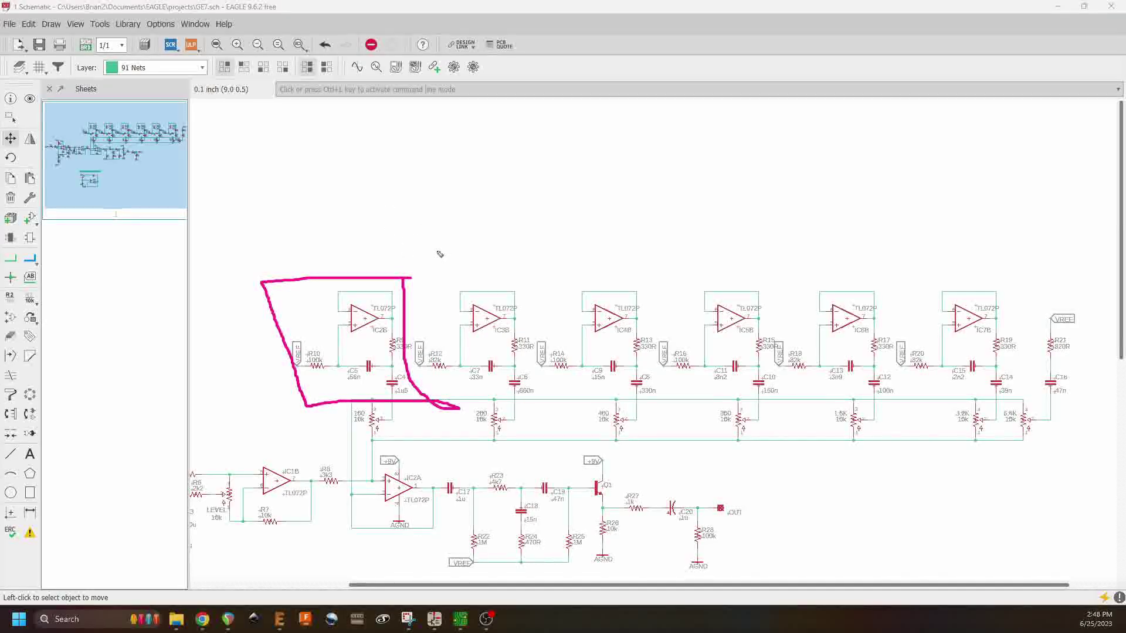
pyautogui.moveTo(416, 142)
pyautogui.mouseDown()
pyautogui.moveTo(435, 169)
pyautogui.moveTo(421, 170)
pyautogui.moveTo(417, 203)
pyautogui.moveTo(407, 198)
pyautogui.moveTo(417, 266)
pyautogui.mouseUp()
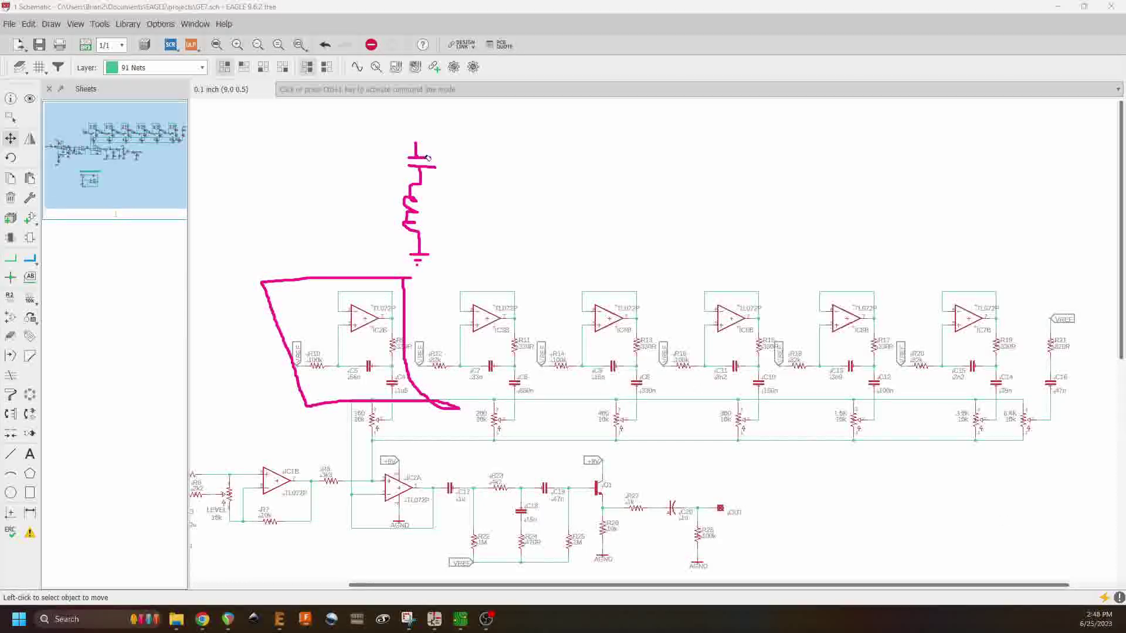
pyautogui.hotkey('ctrl', 'z')
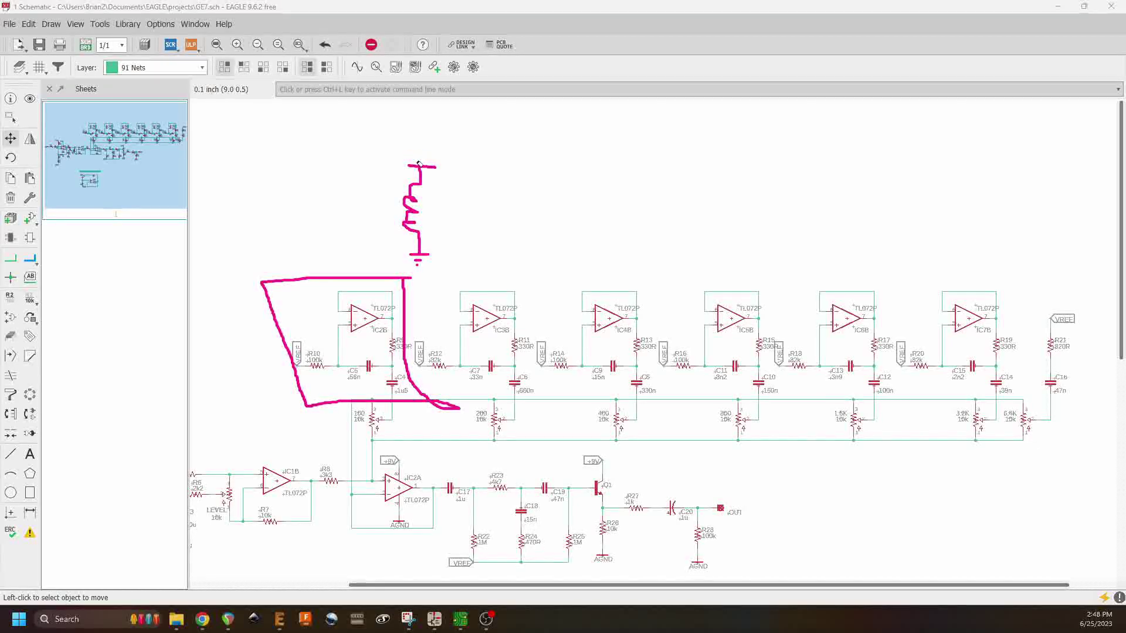
pyautogui.moveTo(419, 167); pyautogui.dragTo(416, 307)
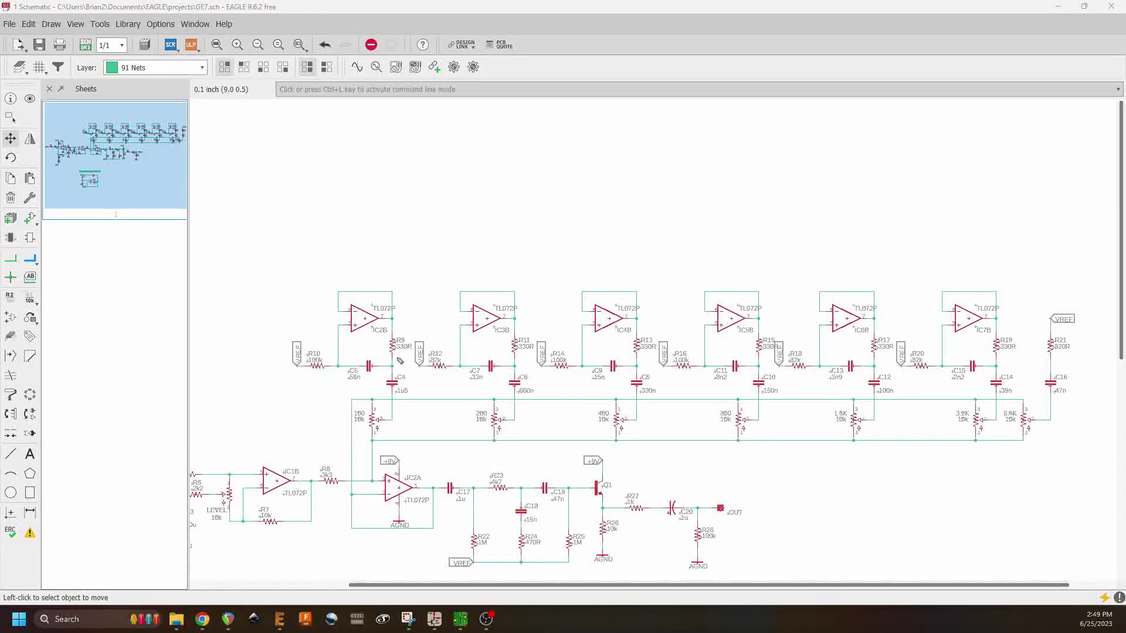
pyautogui.moveTo(414, 336)
pyautogui.mouseDown()
pyautogui.moveTo(384, 333)
pyautogui.moveTo(418, 347)
pyautogui.moveTo(408, 332)
pyautogui.mouseUp()
pyautogui.moveTo(521, 332)
pyautogui.mouseDown()
pyautogui.moveTo(552, 358)
pyautogui.moveTo(535, 331)
pyautogui.mouseUp()
pyautogui.moveTo(651, 332)
pyautogui.mouseDown()
pyautogui.moveTo(667, 356)
pyautogui.moveTo(642, 339)
pyautogui.mouseUp()
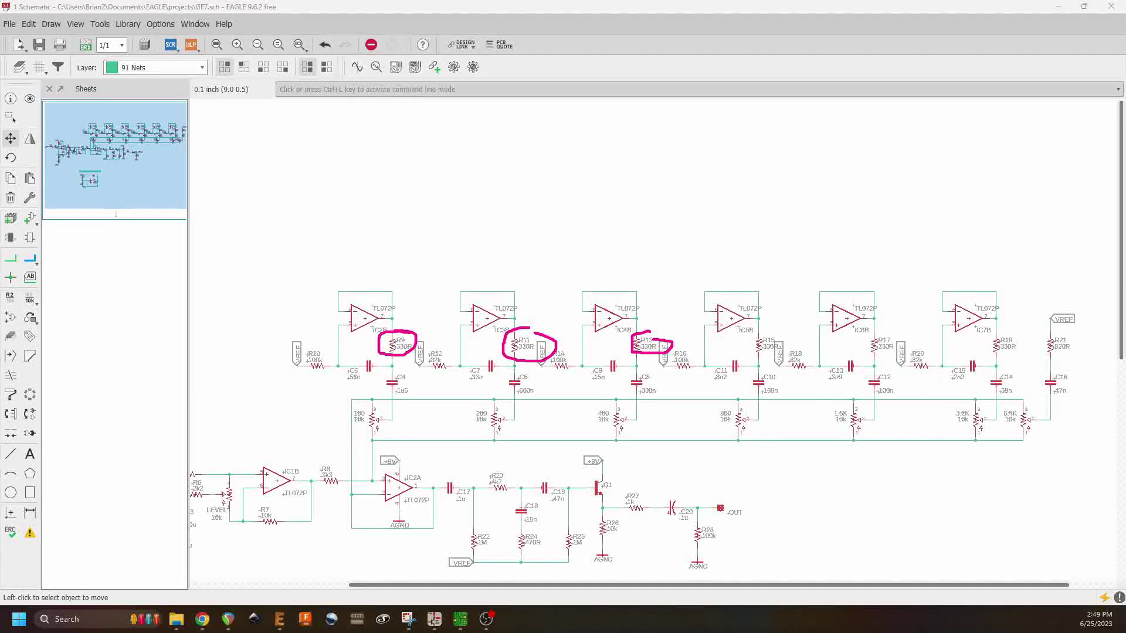
pyautogui.hotkey('ctrl', 'z')
pyautogui.hotkey('ctrl', 'z')
pyautogui.hotkey('ctrl', 'z')
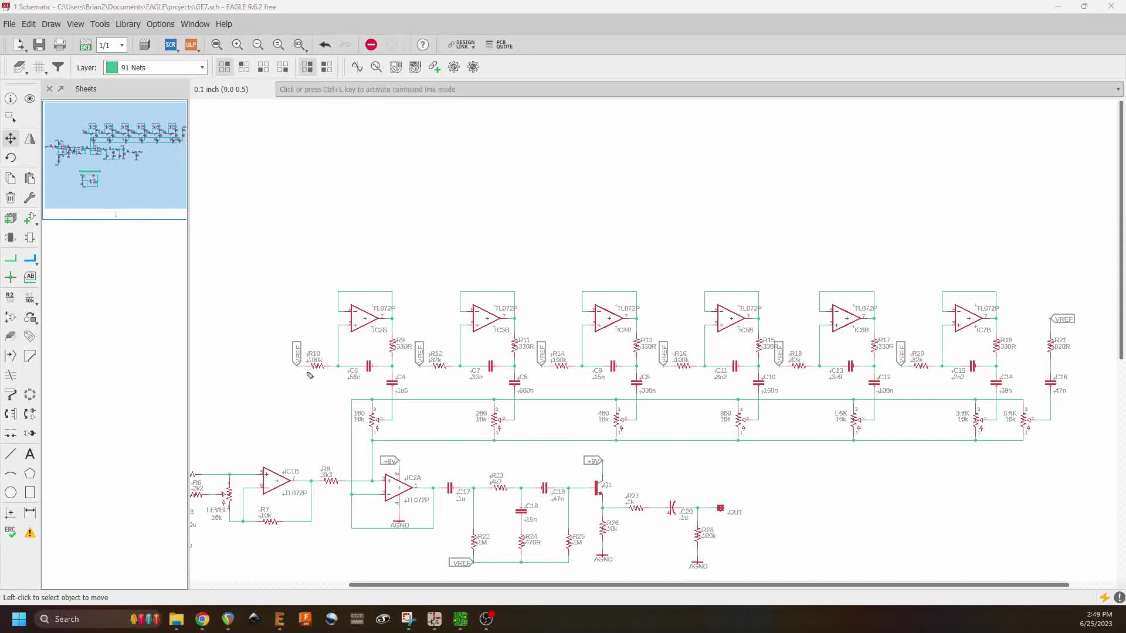
pyautogui.moveTo(304, 372); pyautogui.dragTo(328, 378)
# Step: Underline R12, then erase the marks under R12 and R10
pyautogui.moveTo(427, 376); pyautogui.dragTo(448, 378)
pyautogui.click(437, 376)
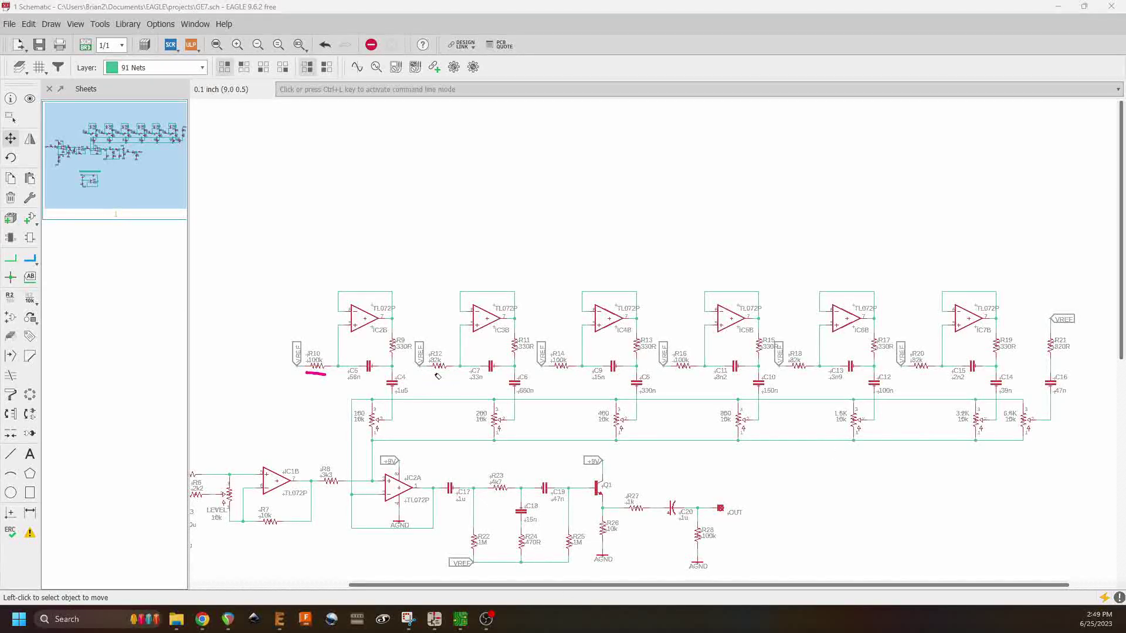
pyautogui.click(316, 373)
# Step: Zoom and scroll right to frame IC2A, Q1, R27, C20, R28 and OUT
pyautogui.scroll(5, 377, 421)
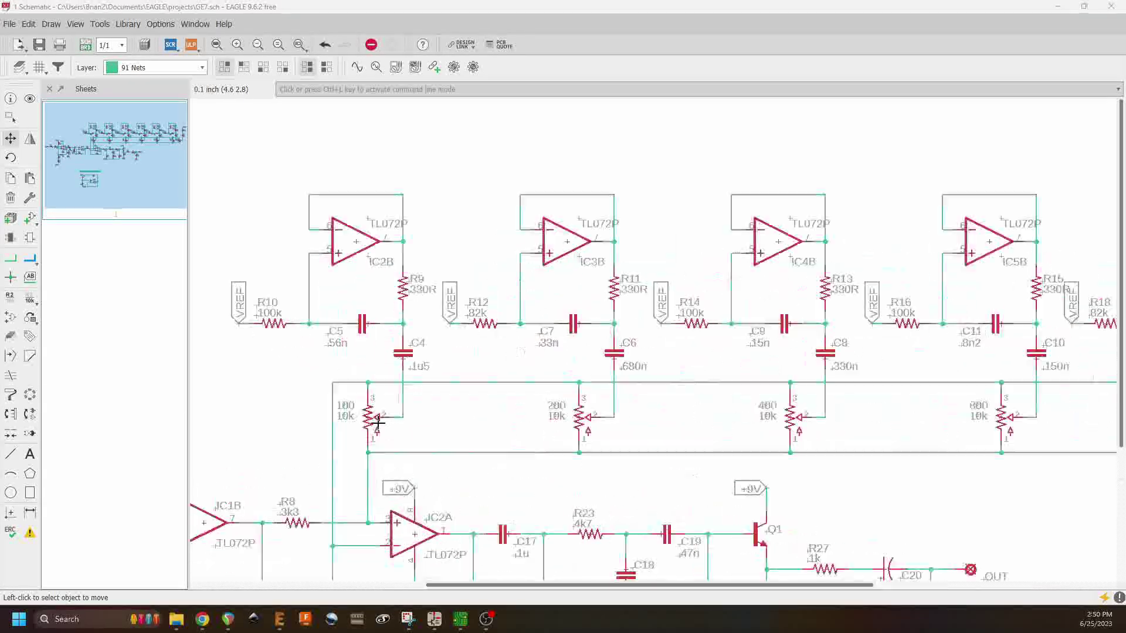
pyautogui.scroll(-3, 466, 376)
pyautogui.hscroll(-2, 502, 311)
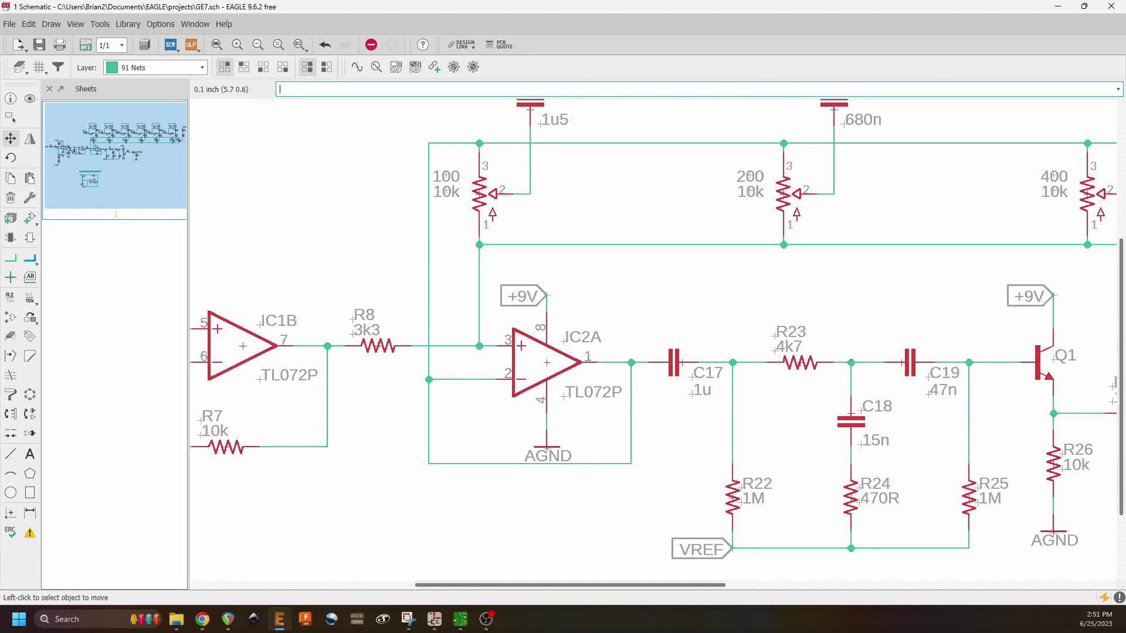
pyautogui.hscroll(5, 785, 363)
pyautogui.scroll(-1, 785, 363)
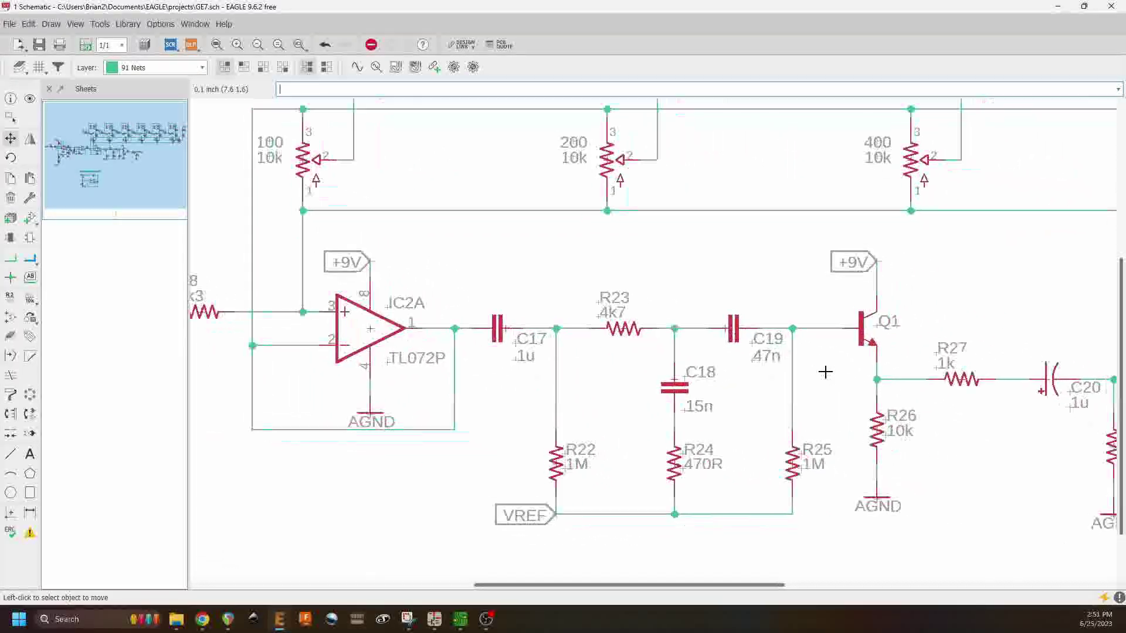
pyautogui.hscroll(3, 785, 363)
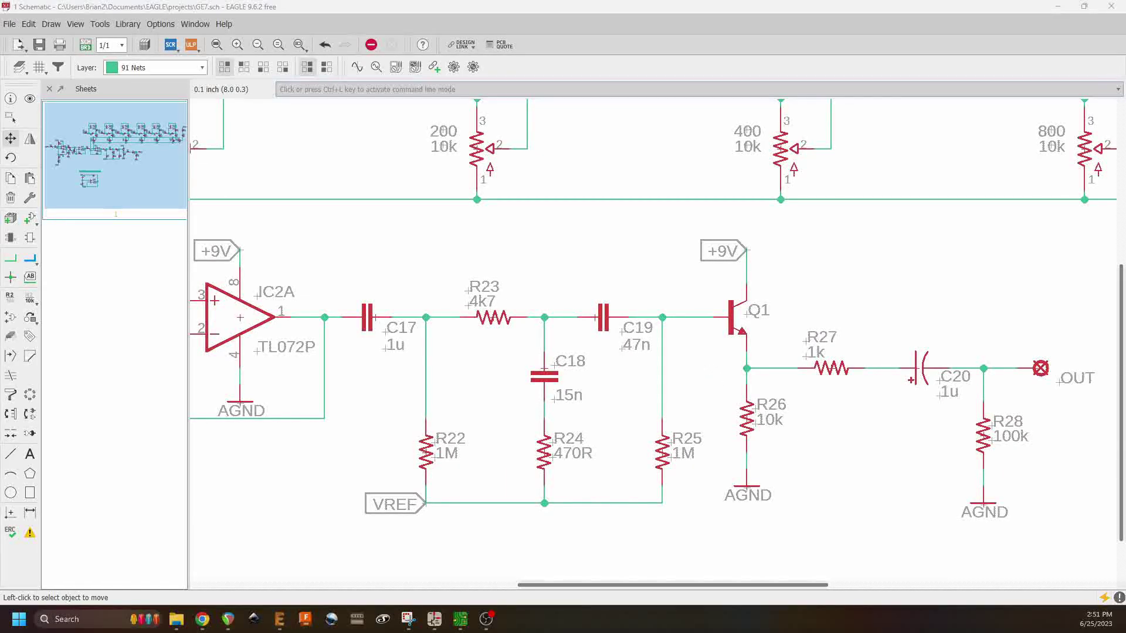
# Step: Draw arrows at R22, from R23 past C18, and from C19 toward R25, then box Q1 with R26
pyautogui.moveTo(358, 360)
pyautogui.mouseDown()
pyautogui.moveTo(394, 396)
pyautogui.moveTo(400, 455)
pyautogui.moveTo(387, 447)
pyautogui.moveTo(405, 450)
pyautogui.mouseUp()
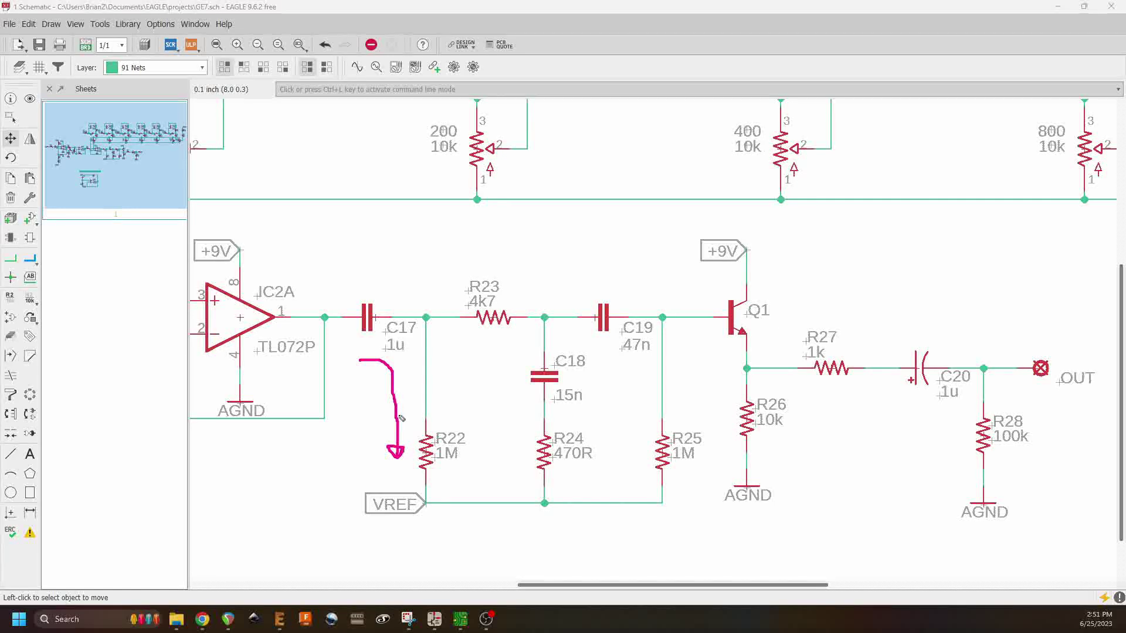
pyautogui.moveTo(478, 331)
pyautogui.mouseDown()
pyautogui.moveTo(508, 332)
pyautogui.moveTo(525, 354)
pyautogui.moveTo(526, 410)
pyautogui.mouseUp()
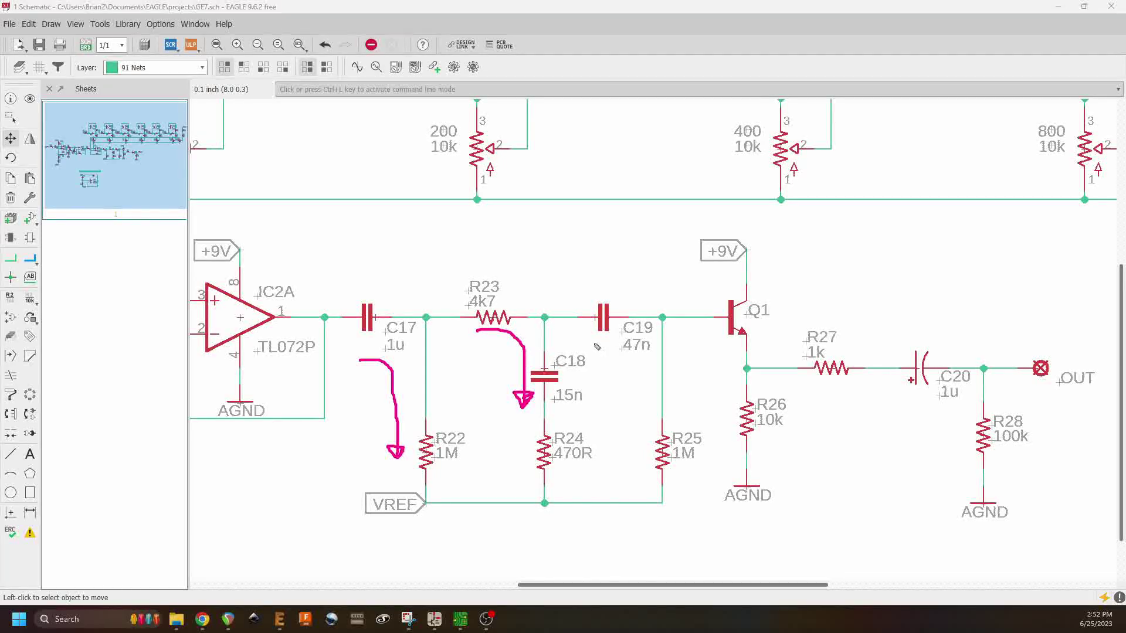
pyautogui.moveTo(594, 345)
pyautogui.mouseDown()
pyautogui.moveTo(631, 406)
pyautogui.moveTo(630, 451)
pyautogui.moveTo(636, 437)
pyautogui.moveTo(626, 434)
pyautogui.mouseUp()
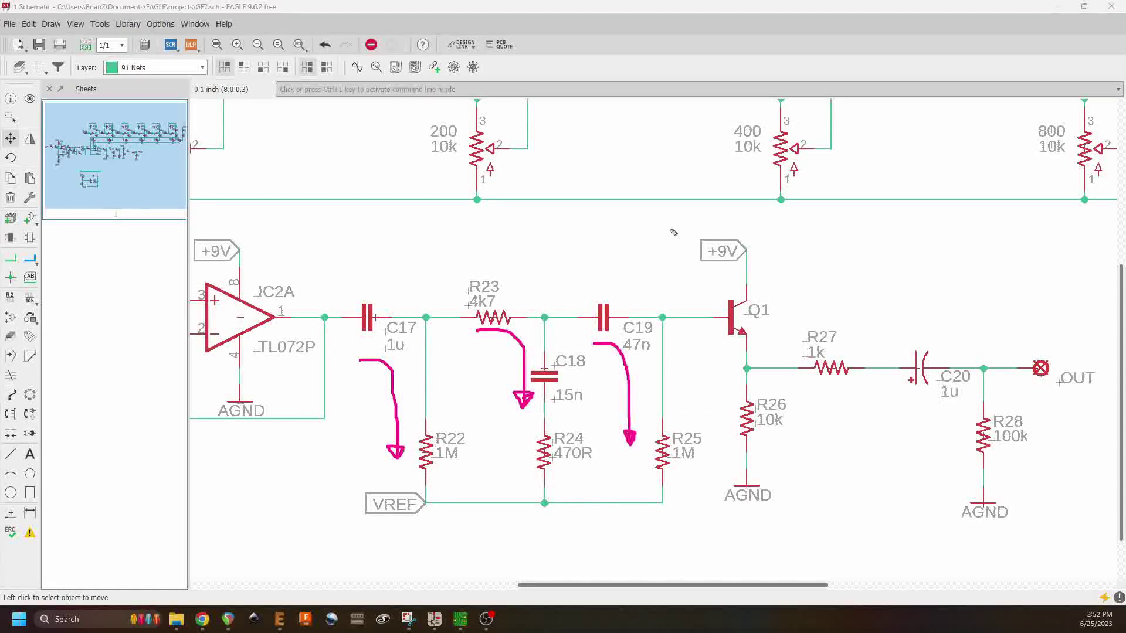
pyautogui.moveTo(676, 223)
pyautogui.mouseDown()
pyautogui.moveTo(703, 522)
pyautogui.moveTo(786, 529)
pyautogui.moveTo(798, 506)
pyautogui.moveTo(781, 222)
pyautogui.moveTo(680, 225)
pyautogui.mouseUp()
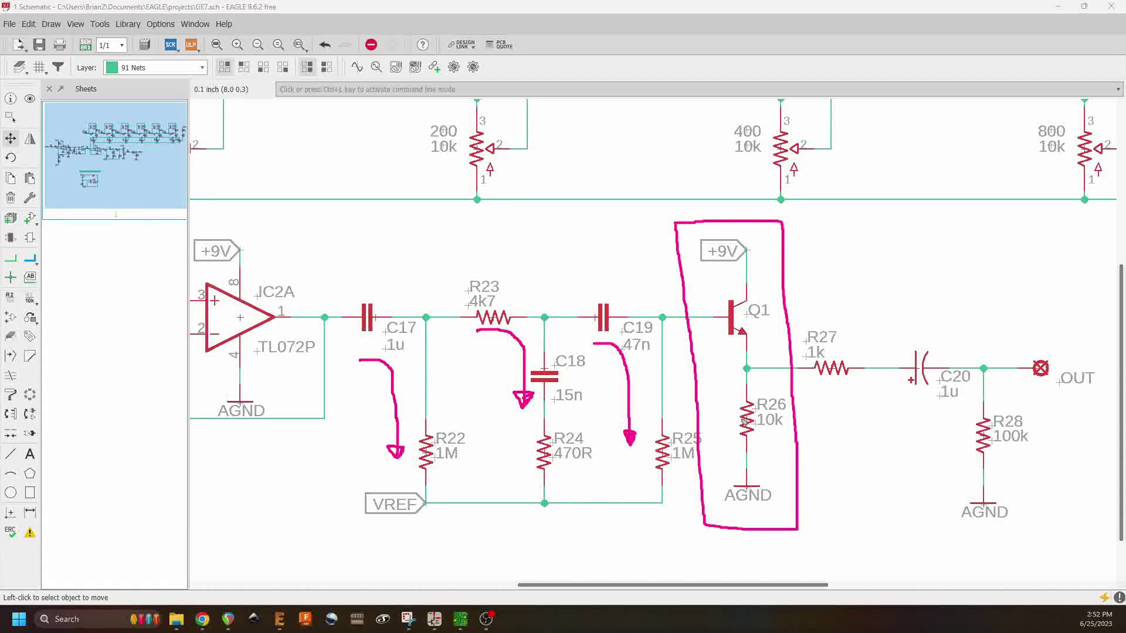
# Step: Mark lines through R26 and from Q1 toward R27, and loop around the C17–R25 network
pyautogui.moveTo(724, 398); pyautogui.dragTo(727, 475)
pyautogui.moveTo(745, 368); pyautogui.dragTo(778, 374)
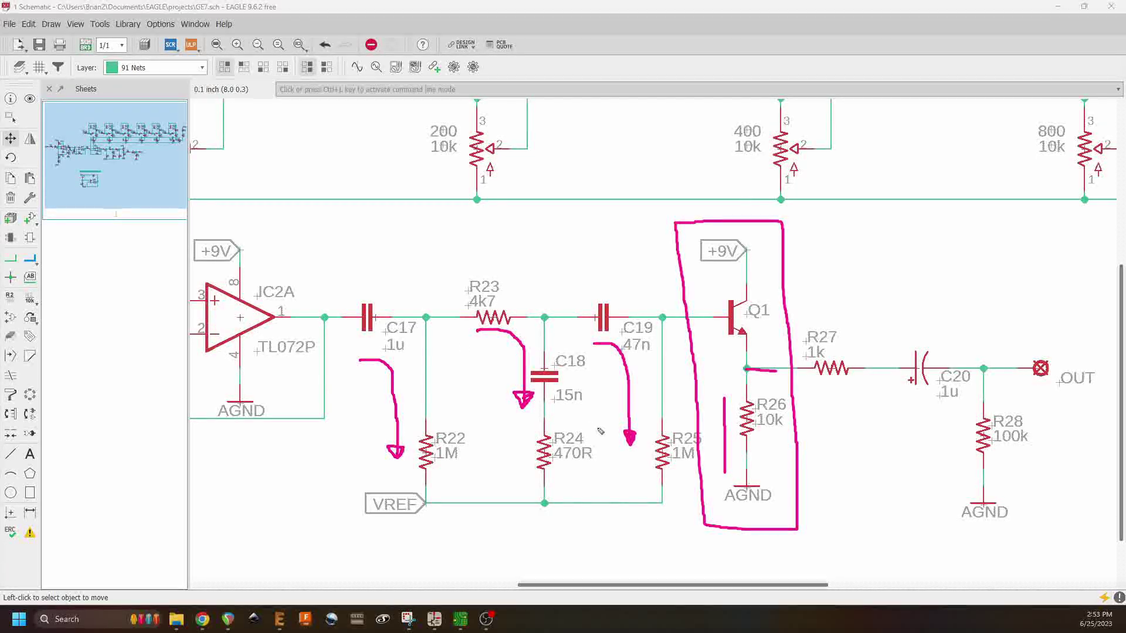
pyautogui.moveTo(784, 221)
pyautogui.mouseDown()
pyautogui.moveTo(367, 210)
pyautogui.moveTo(365, 482)
pyautogui.moveTo(376, 520)
pyautogui.moveTo(409, 539)
pyautogui.moveTo(800, 550)
pyautogui.moveTo(799, 518)
pyautogui.mouseUp()
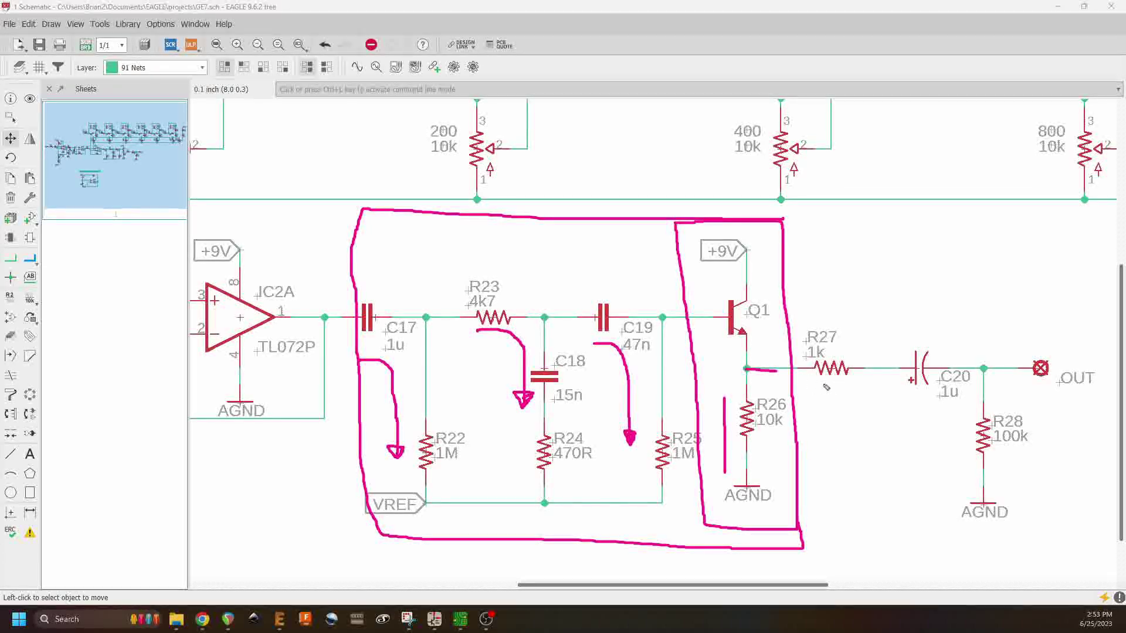
# Step: Underline R27 and C20 and draw an arrow down beside R28
pyautogui.moveTo(817, 385); pyautogui.dragTo(854, 386)
pyautogui.moveTo(906, 394); pyautogui.dragTo(939, 394)
pyautogui.moveTo(965, 412); pyautogui.dragTo(969, 447)
pyautogui.moveTo(915, 407)
pyautogui.mouseDown()
pyautogui.moveTo(949, 419)
pyautogui.moveTo(950, 464)
pyautogui.moveTo(957, 452)
pyautogui.mouseUp()
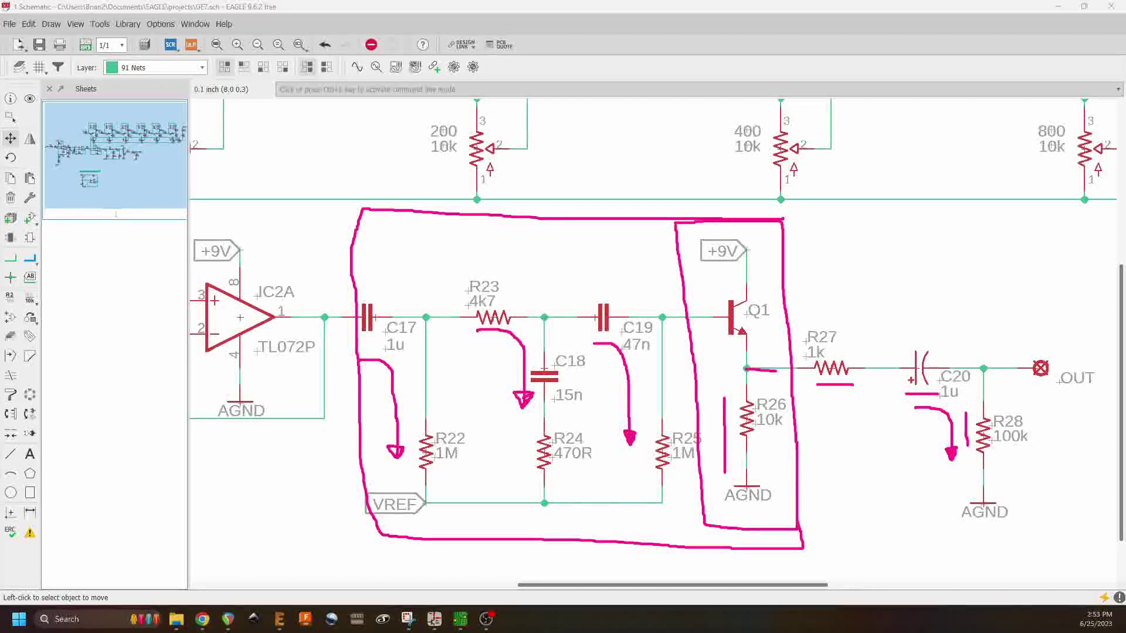
# Step: Undo the last two strokes and erase the marks at R26, the filter loop, C19, R22 and R23–C18
pyautogui.hotkey('ctrl', 'z')
pyautogui.hotkey('ctrl', 'z')
pyautogui.hotkey('ctrl', 'z')
pyautogui.hotkey('ctrl', 'z')
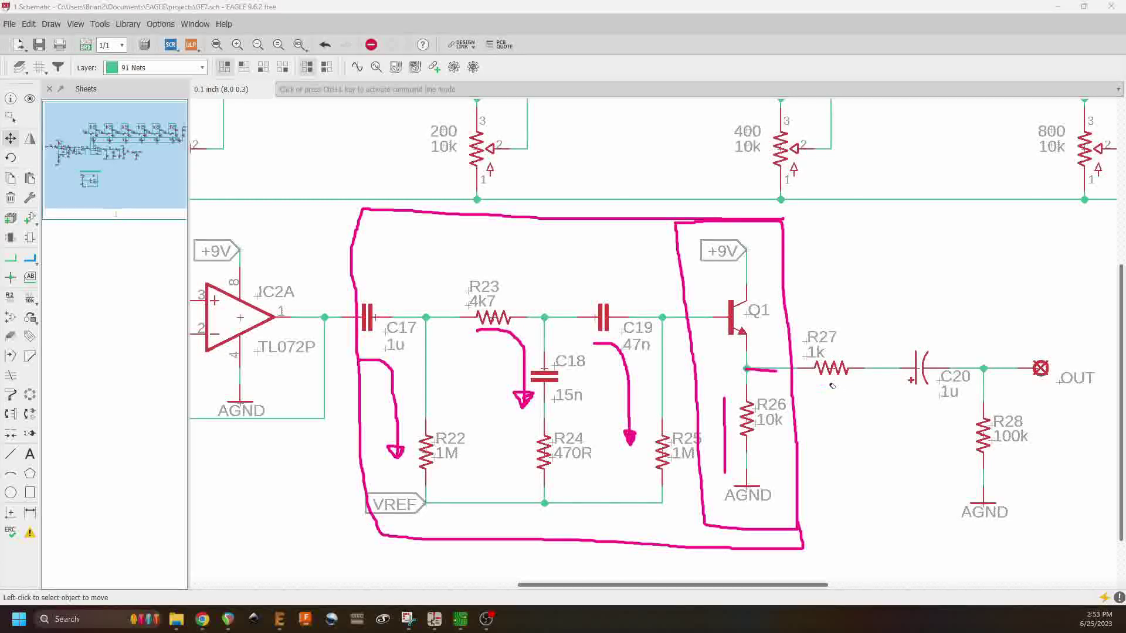
pyautogui.hotkey('ctrl', 'z')
pyautogui.click(726, 417)
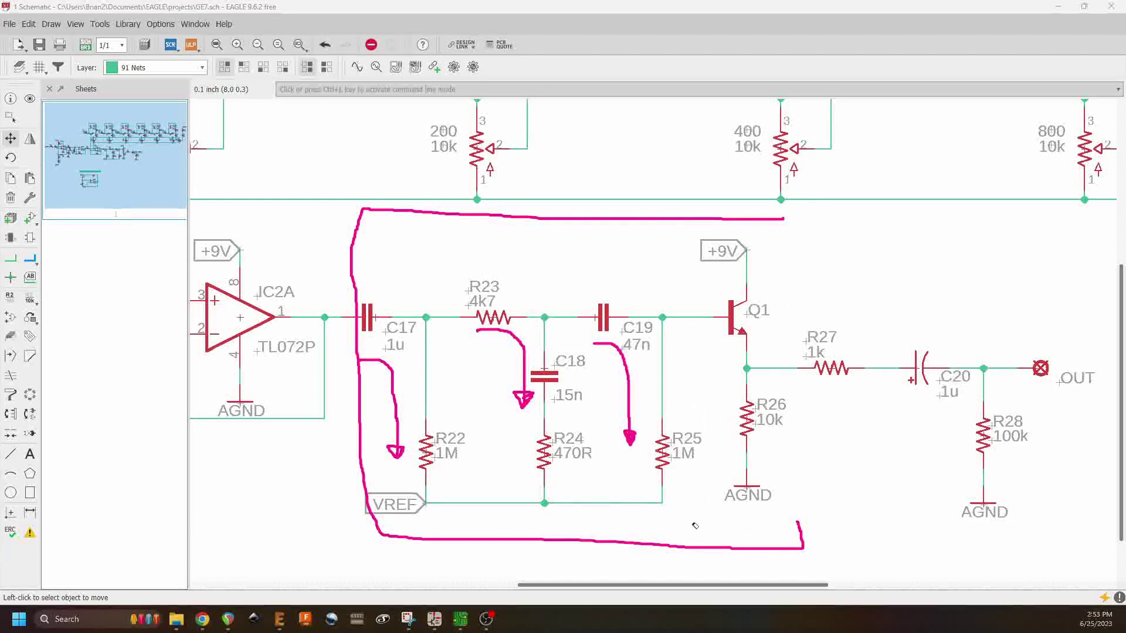
pyautogui.click(692, 545)
pyautogui.click(627, 422)
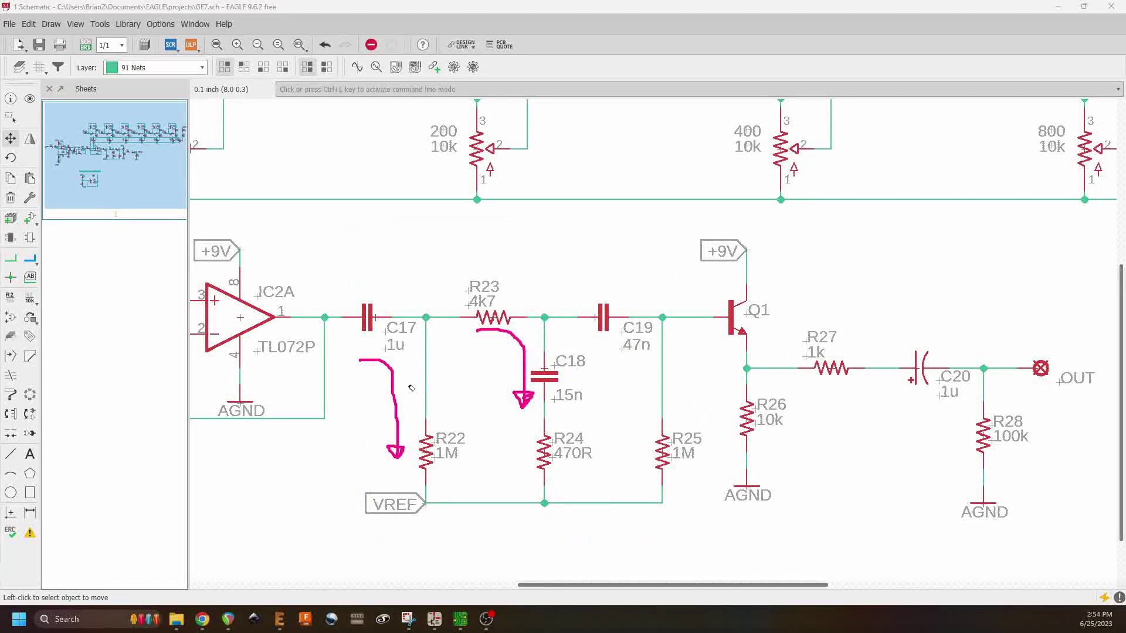
pyautogui.click(389, 397)
pyautogui.click(524, 351)
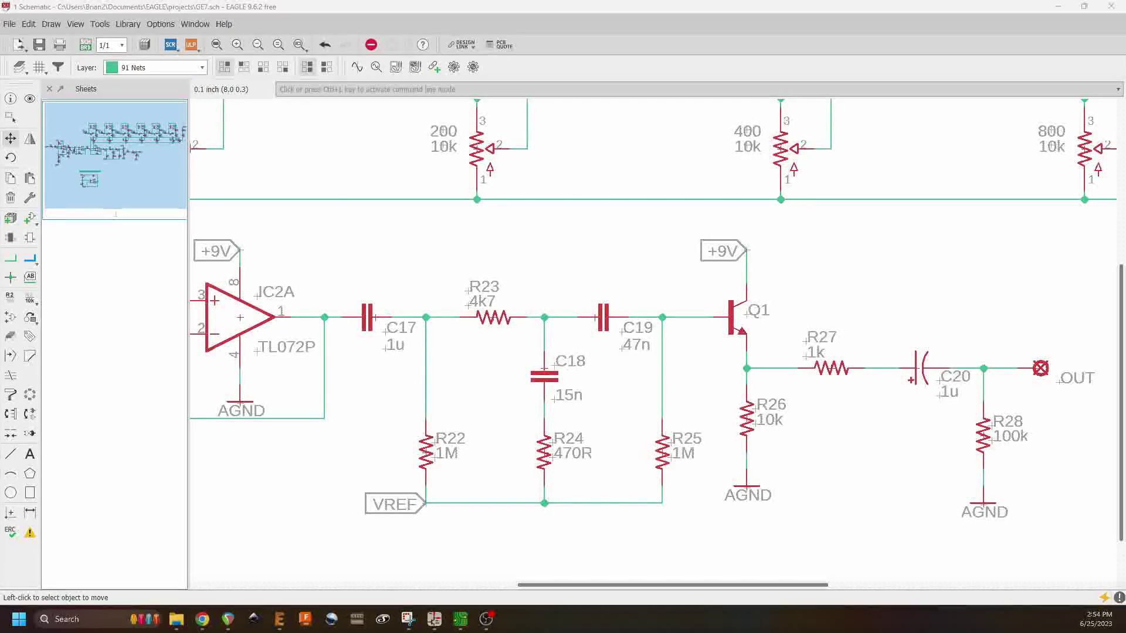
# Step: Zoom out until the entire GE7 schematic, from input stage to OUT, fits the window
pyautogui.scroll(-5, 738, 340)
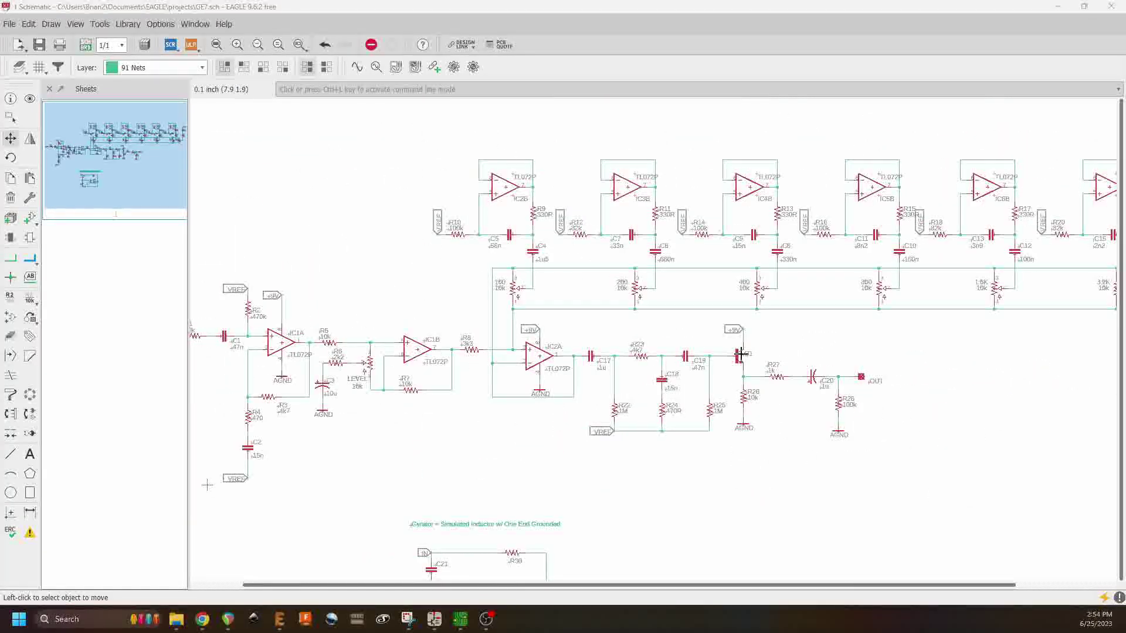
pyautogui.scroll(-3, 738, 340)
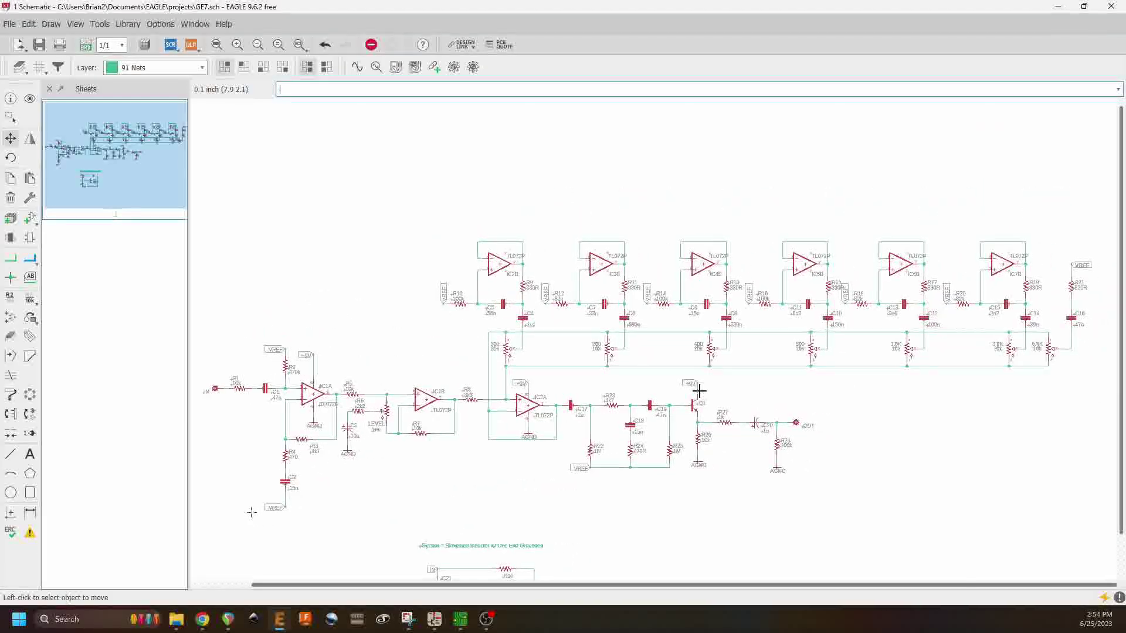